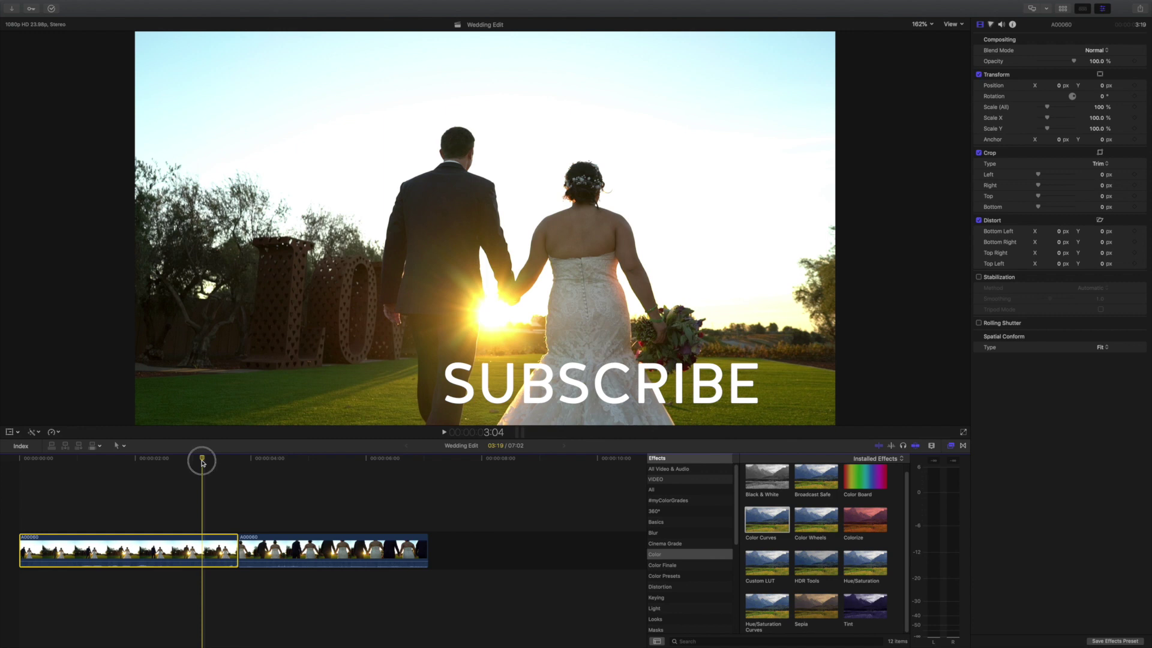
- Park the playhead at 2:17 on the first clip's sunset-flare frame and show the video scopes
left_click_drag(203, 462, 153, 473)
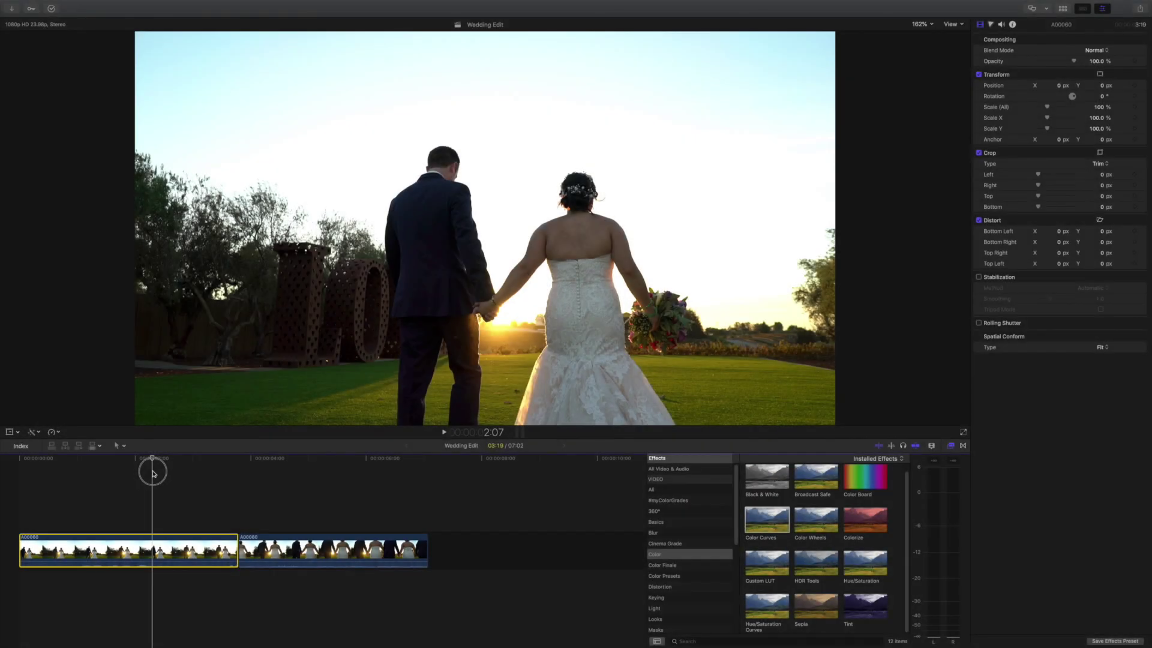
left_click_drag(153, 473, 170, 492)
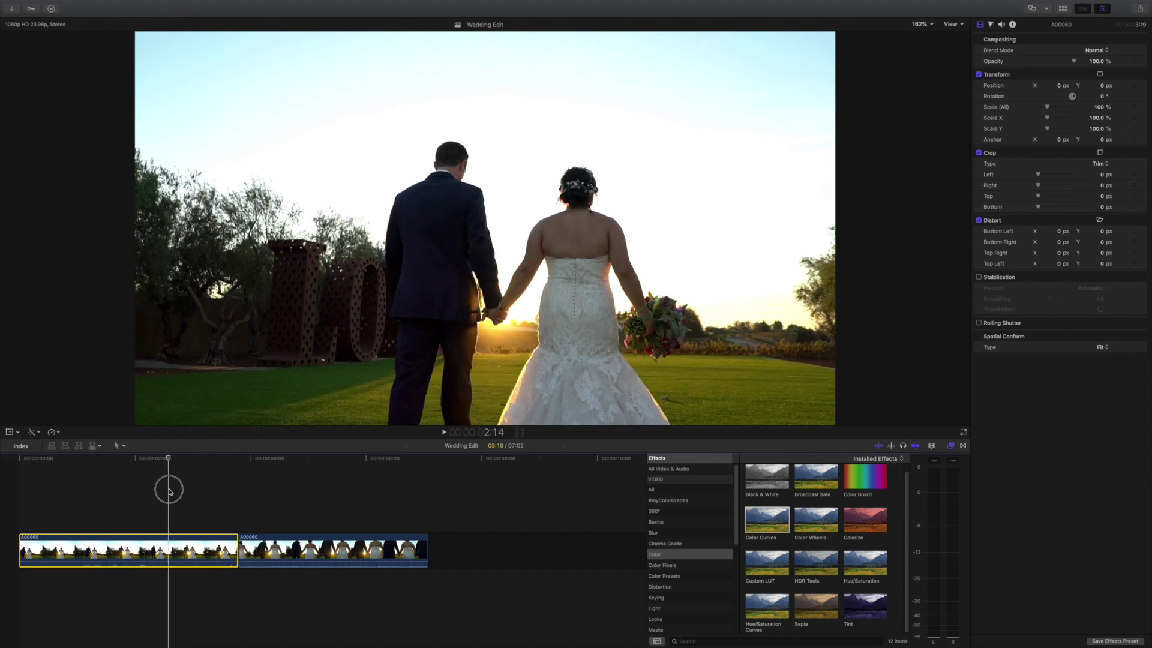
mouse_move(170, 492)
left_mouse_down()
mouse_move(205, 488)
mouse_move(163, 495)
left_mouse_up()
left_click(177, 462)
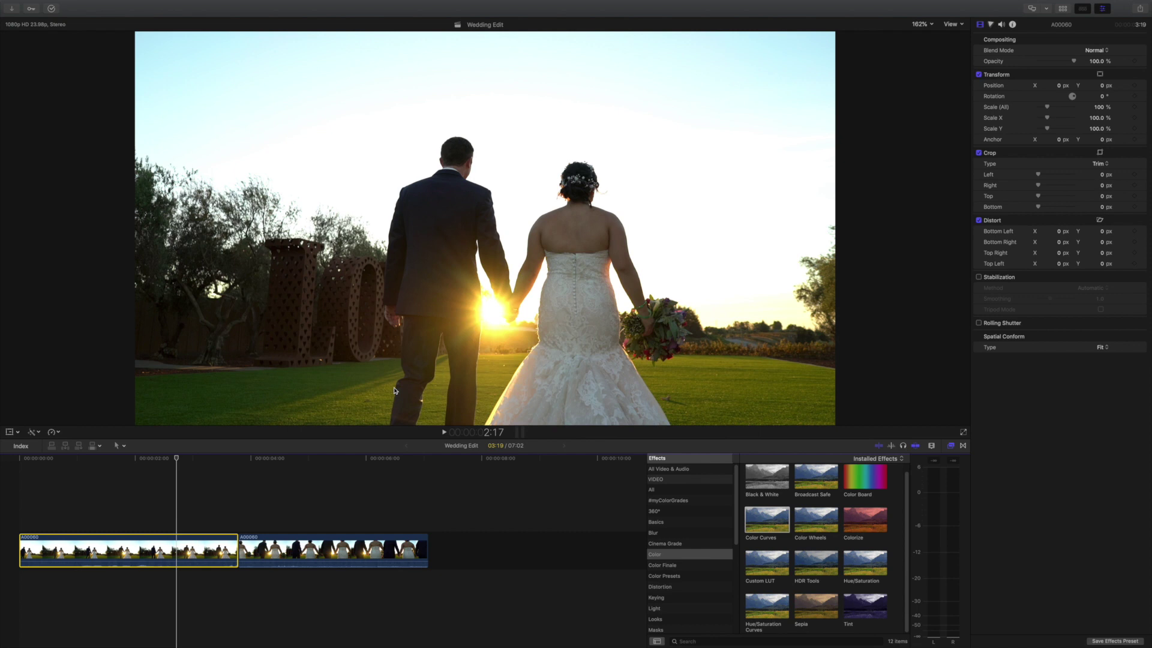
key("super+7")
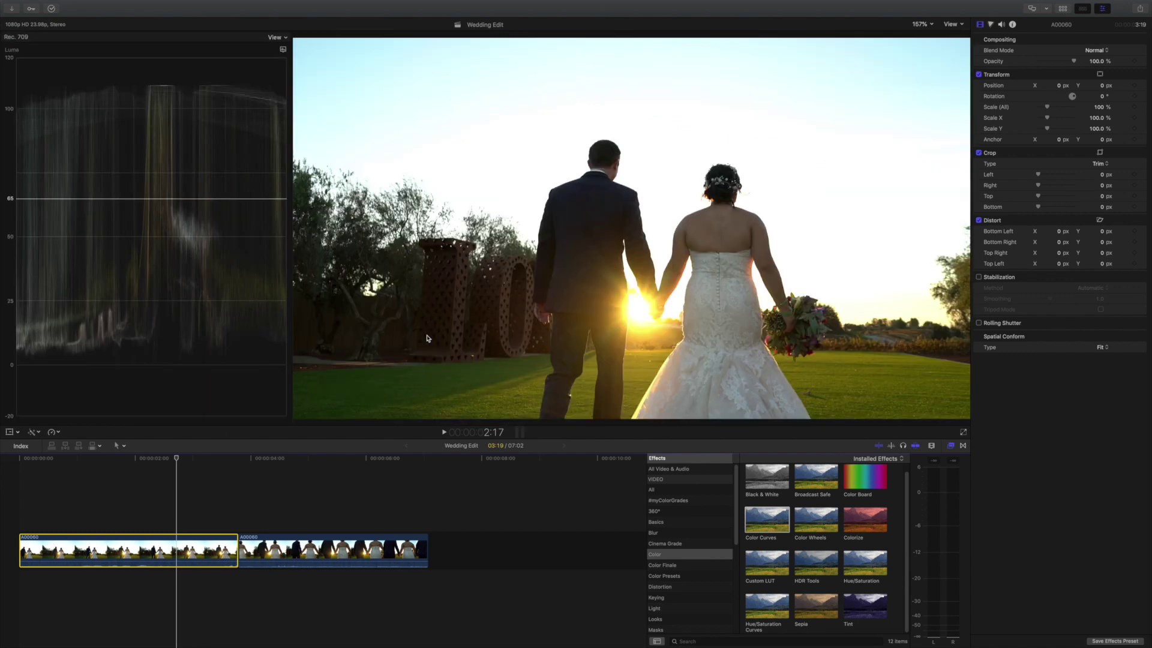
- Switch the scope to the Vectorscope, then back to the luma Waveform
left_click(286, 49)
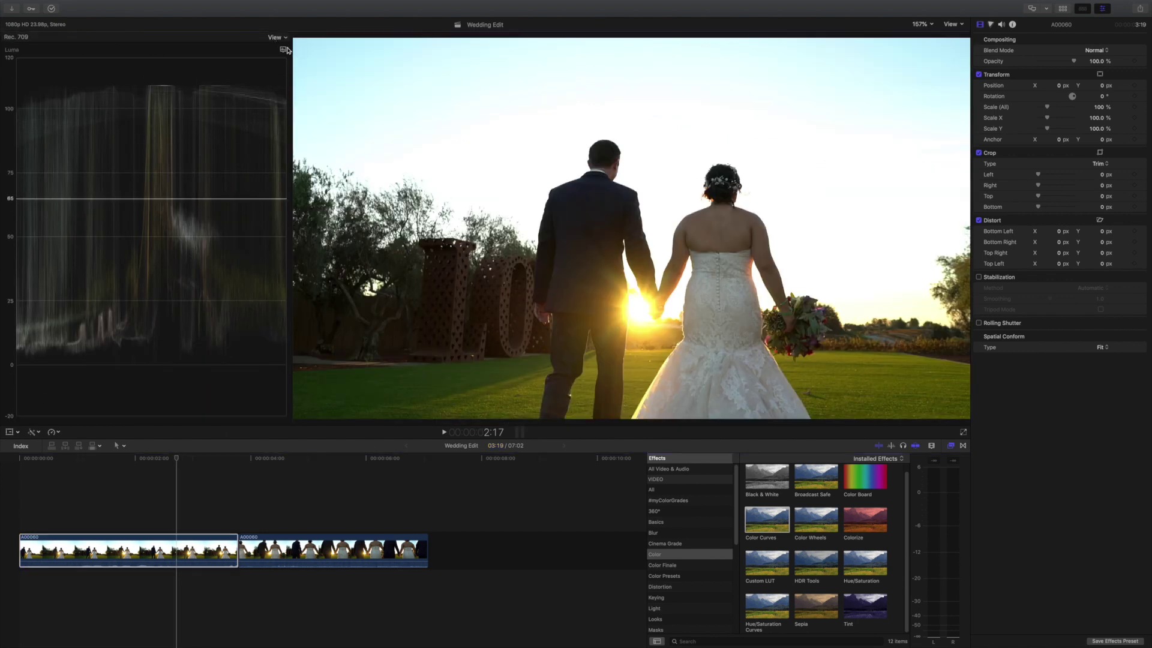
left_click(286, 49)
left_click(303, 67)
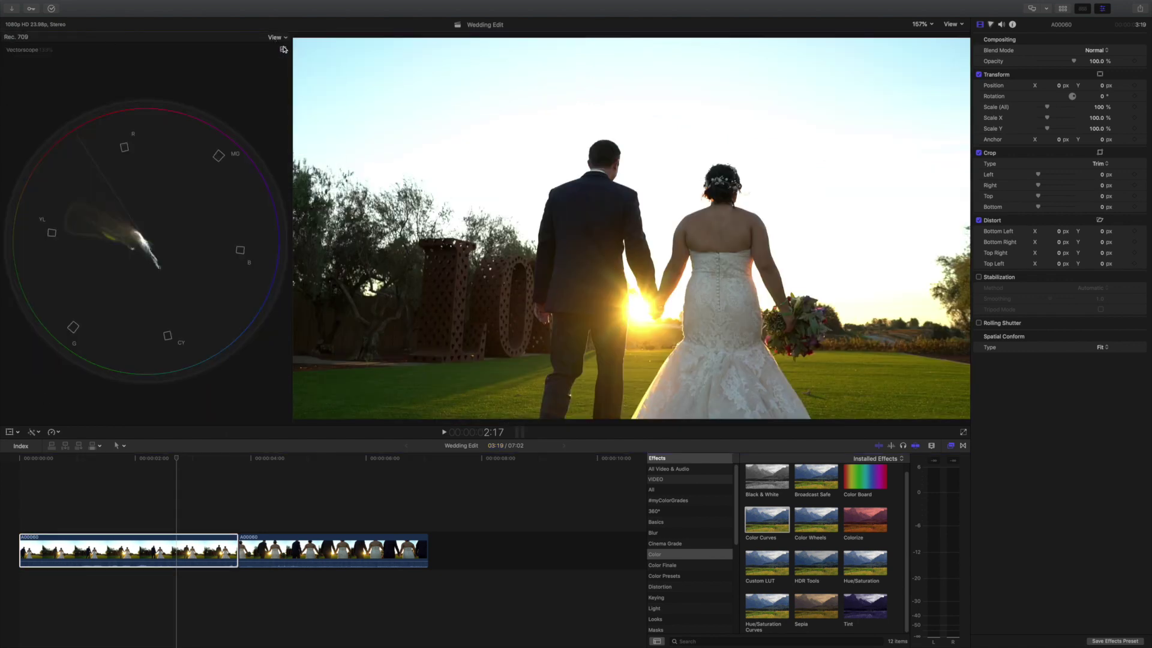
left_click(284, 49)
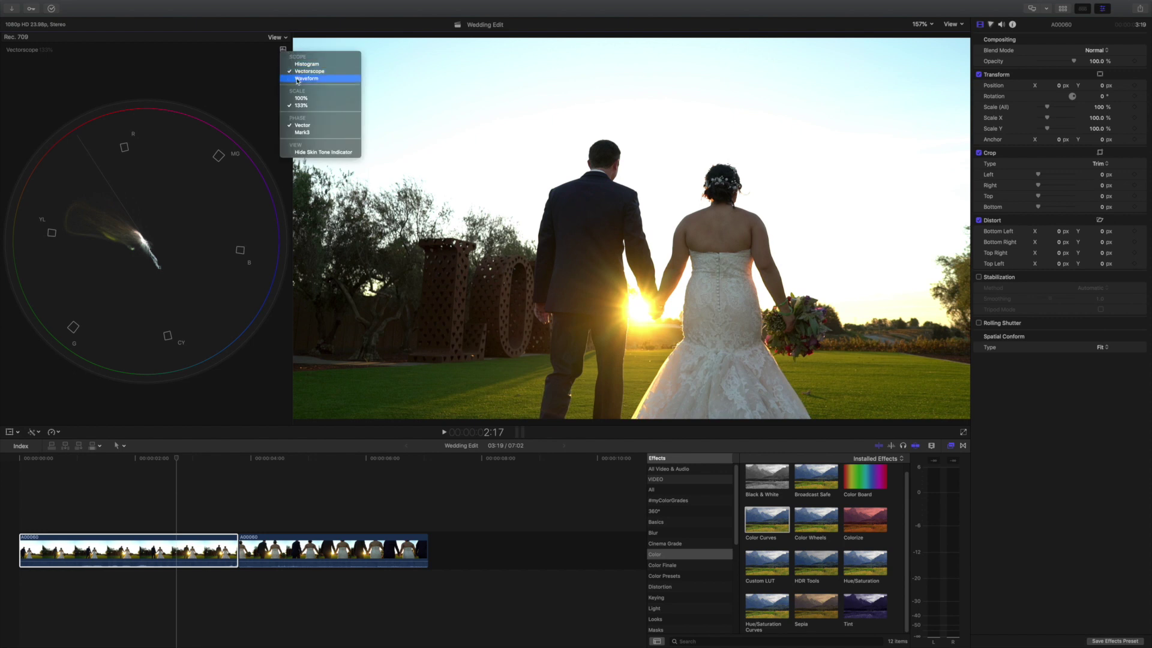
left_click(298, 79)
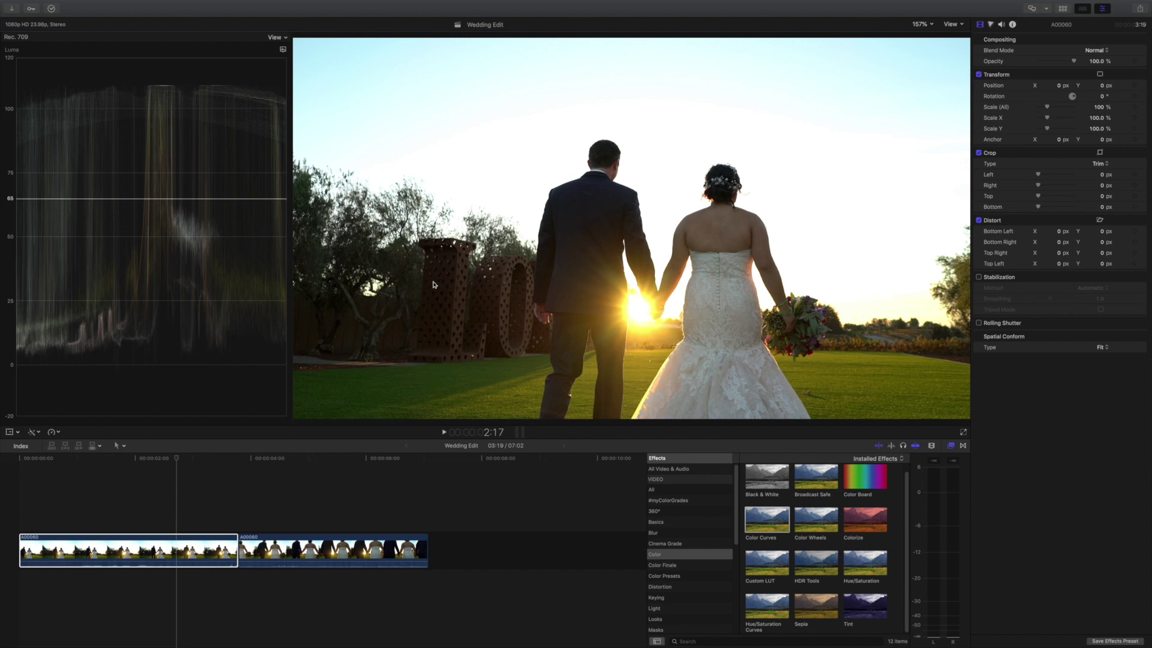
- Move the waveform's reference guide to 65 and drag Color Wheels onto the first clip
left_click_drag(204, 199, 167, 92)
scroll(836, 545, "up", 1)
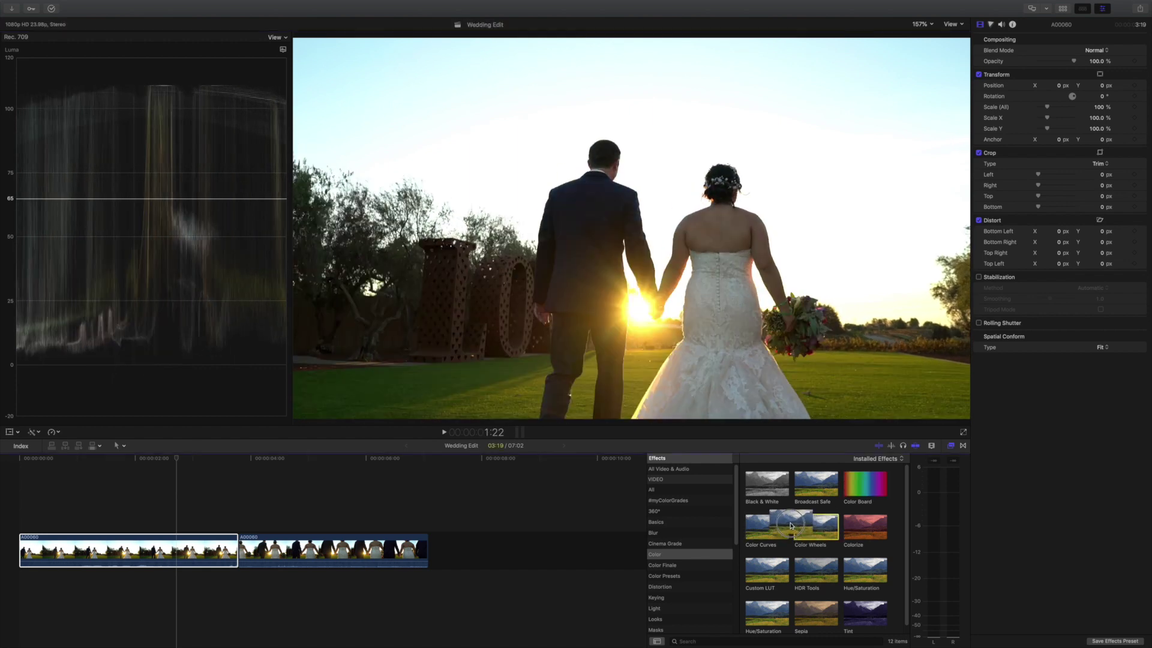
left_click_drag(791, 526, 185, 546)
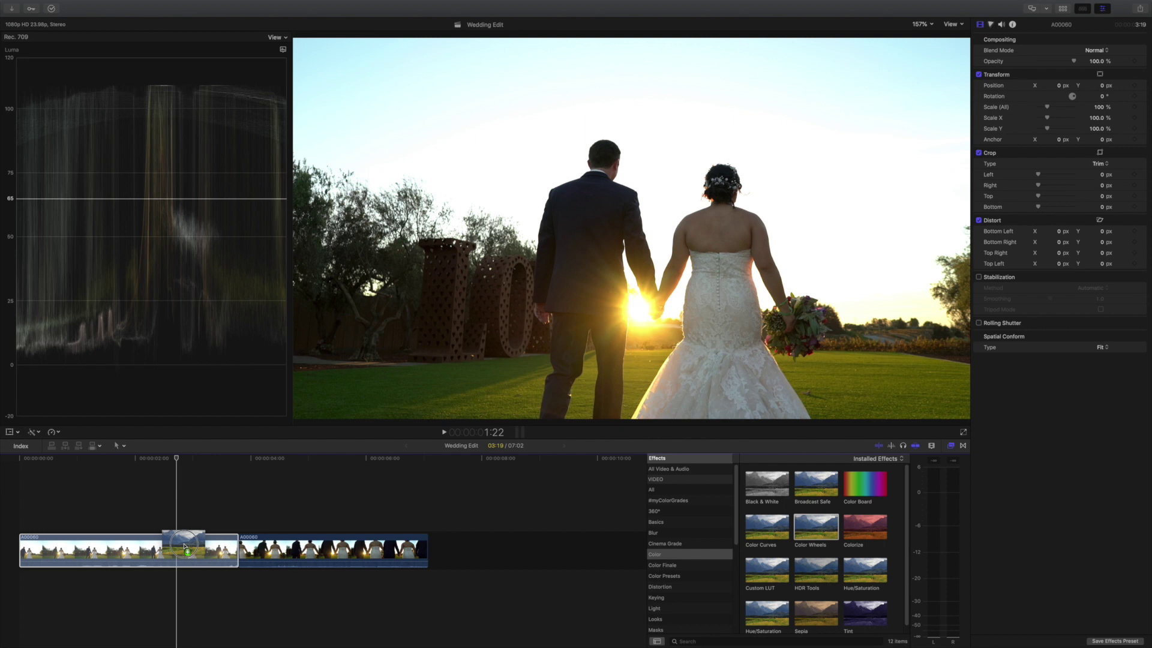
- Apply Color Wheels to the first clip and lower Shadows and Highlights brightness, comparing before and after
left_click_drag(185, 546, 186, 548)
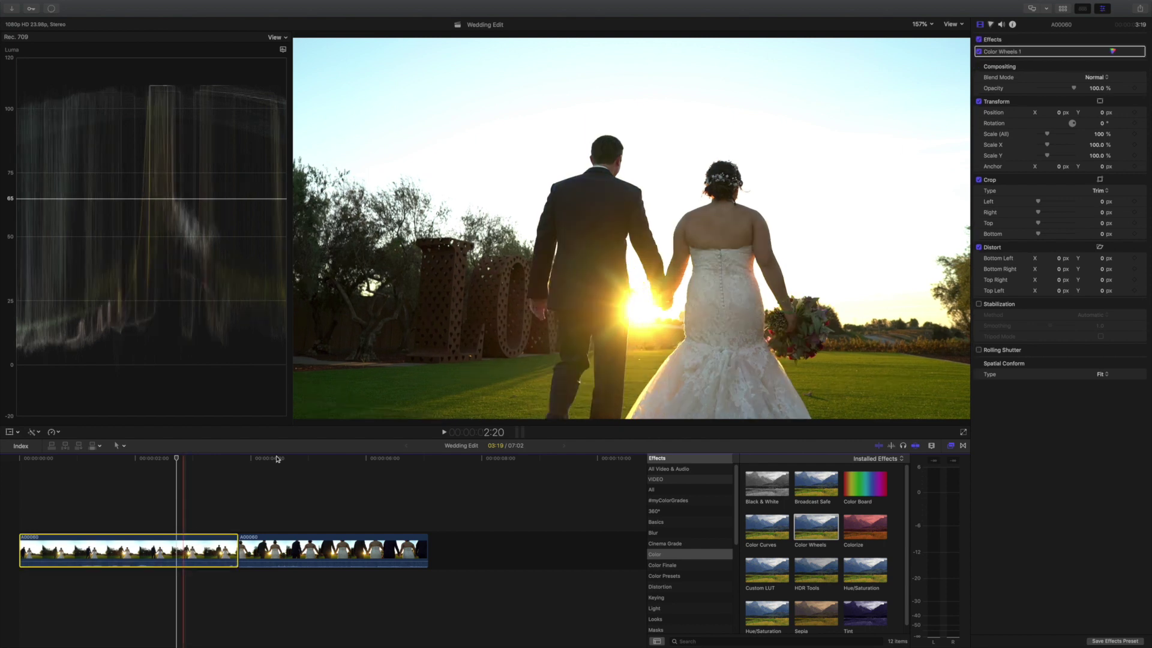
left_click(1114, 52)
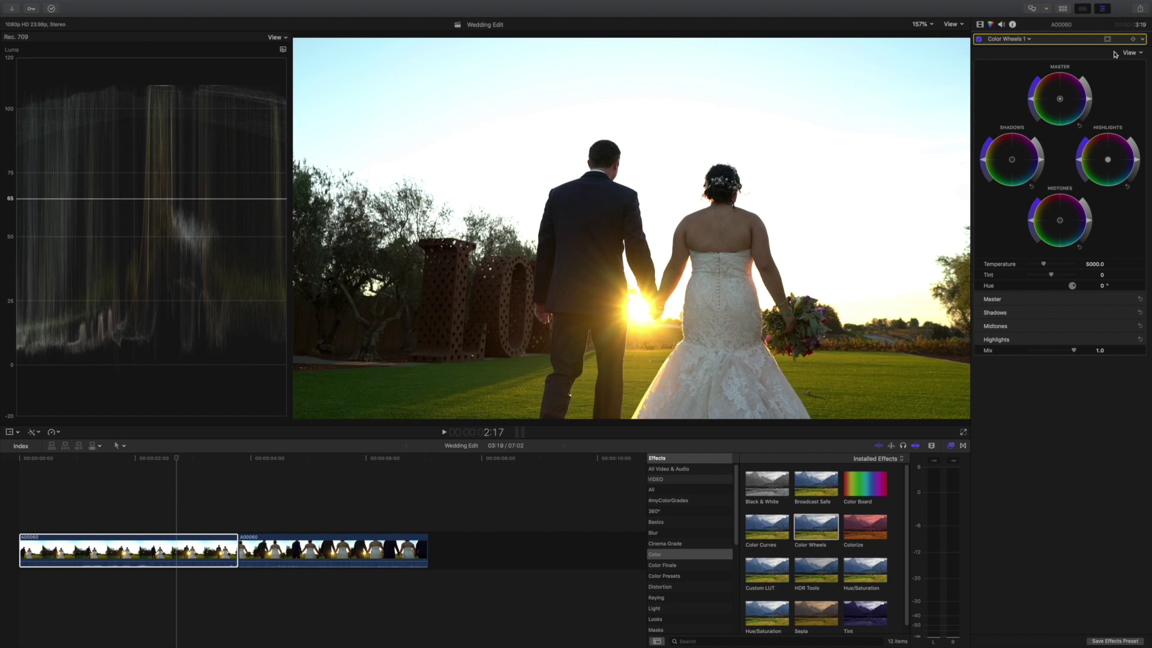
left_click(1042, 163)
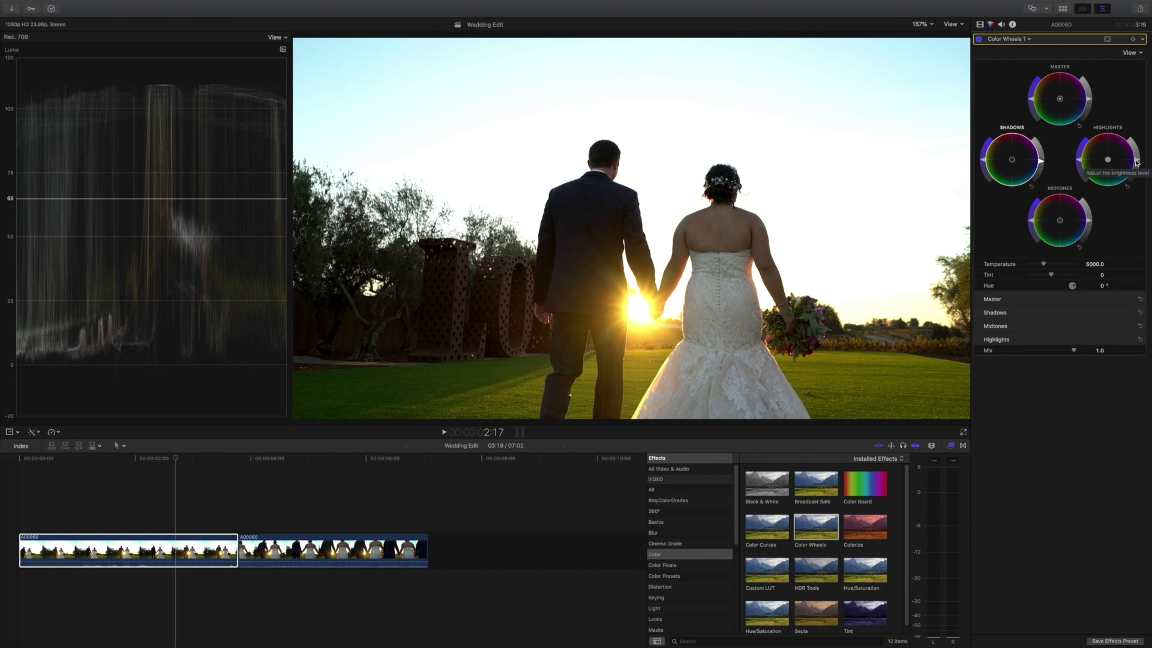
left_click_drag(1136, 162, 1137, 168)
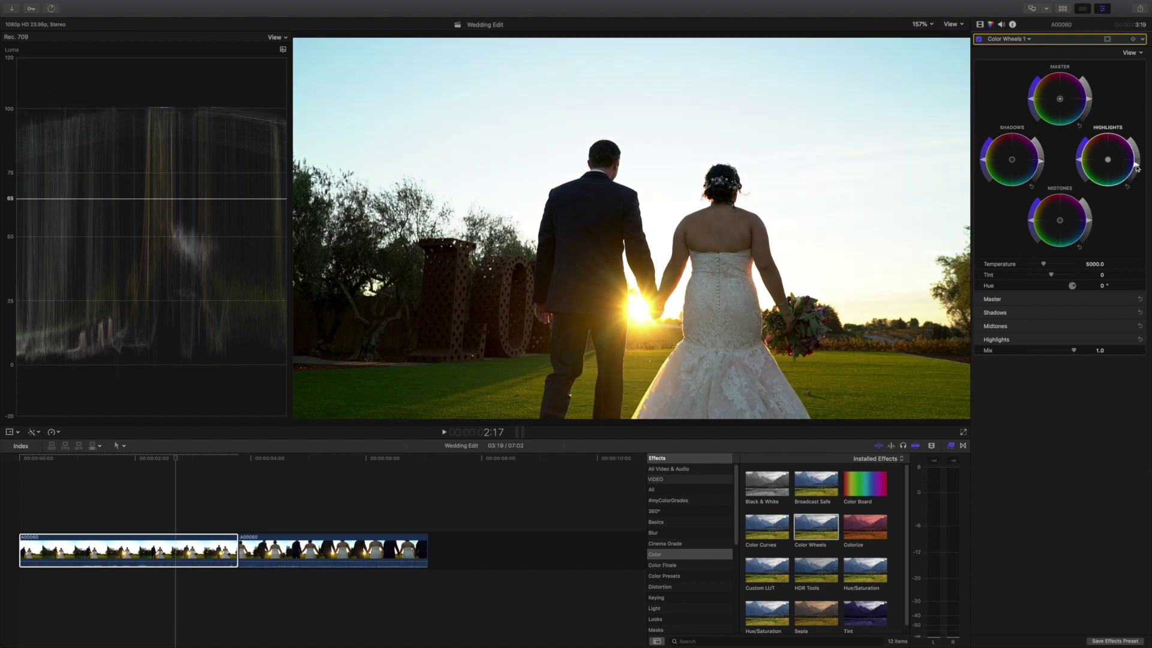
left_click(979, 39)
left_click(980, 40)
left_click(1089, 222)
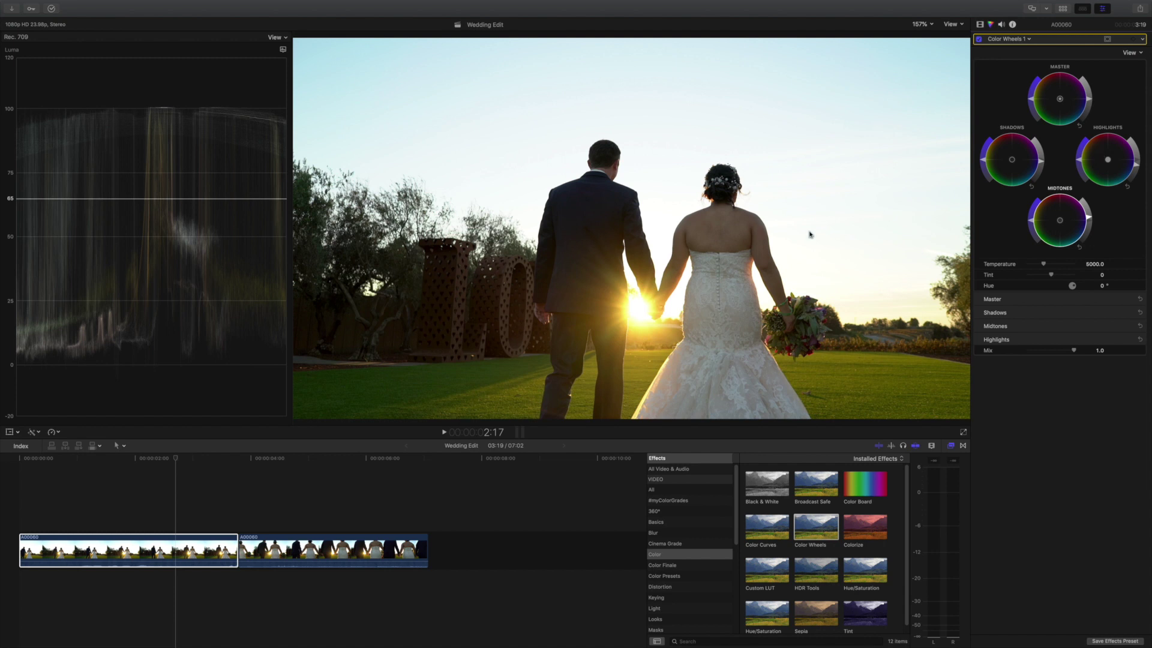
- Set the Master brightness, warm Temperature to 5103.0, and switch the scope to Vectorscope
left_click(1032, 101)
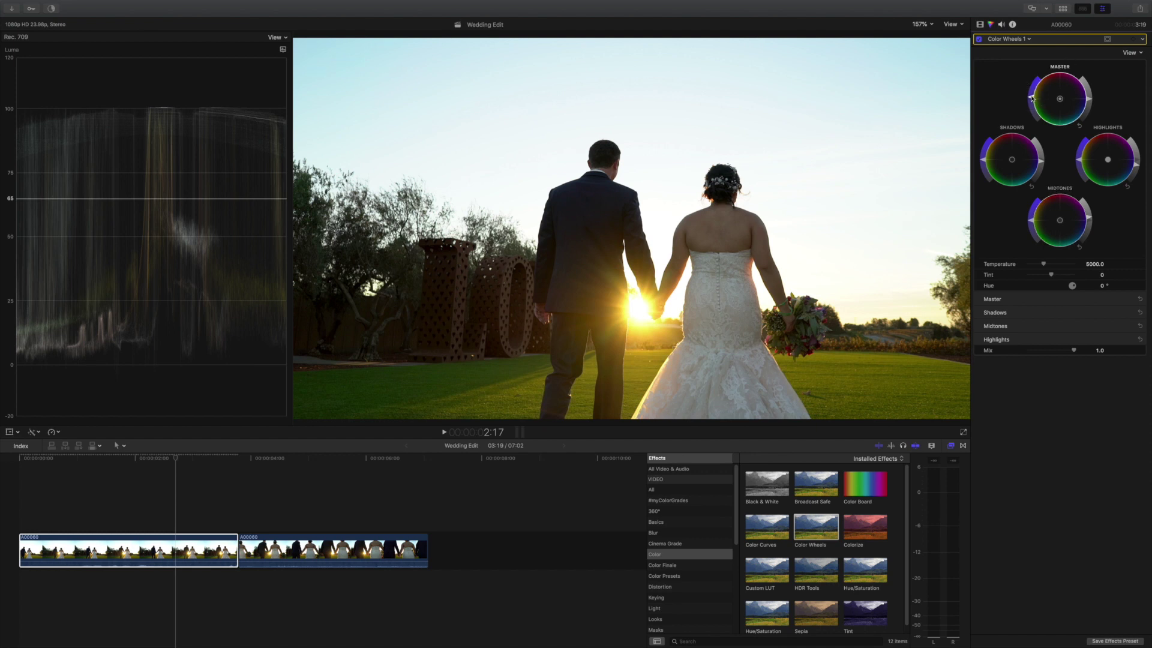
mouse_move(1032, 99)
left_mouse_down()
mouse_move(1041, 63)
mouse_move(1037, 146)
mouse_move(1033, 100)
left_mouse_up()
left_click_drag(1044, 266, 1039, 266)
left_click_drag(1039, 266, 1045, 269)
left_click(283, 50)
left_click(297, 72)
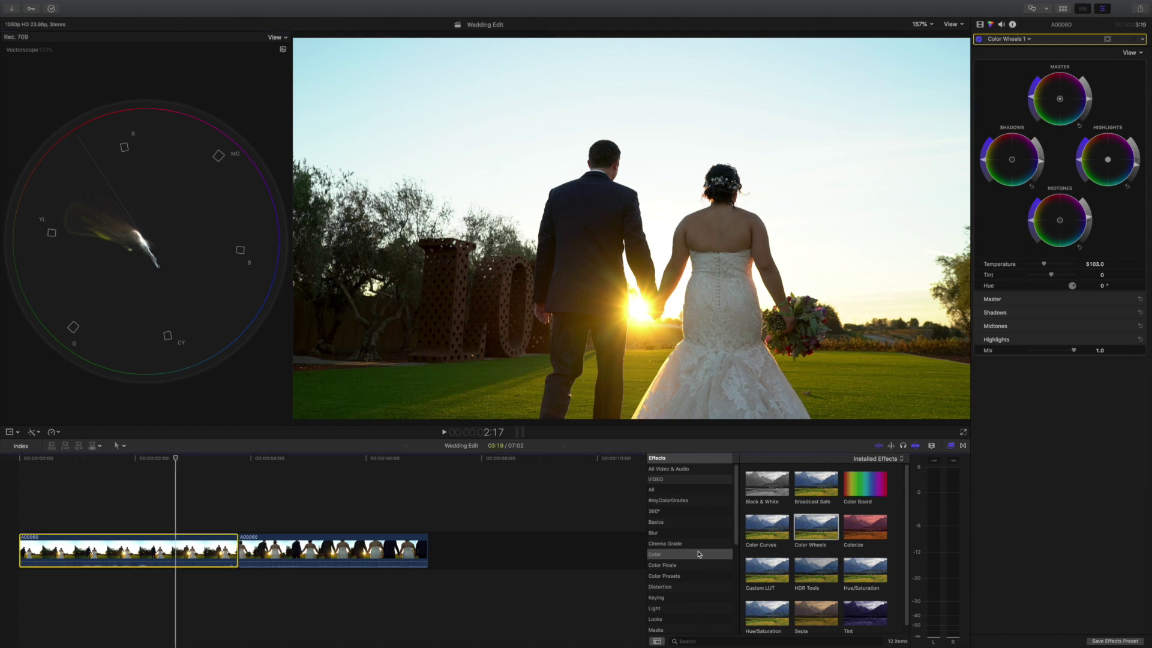
- Search all effects for 'mask' and apply Draw Mask to the first clip
left_click(673, 490)
left_click(717, 641)
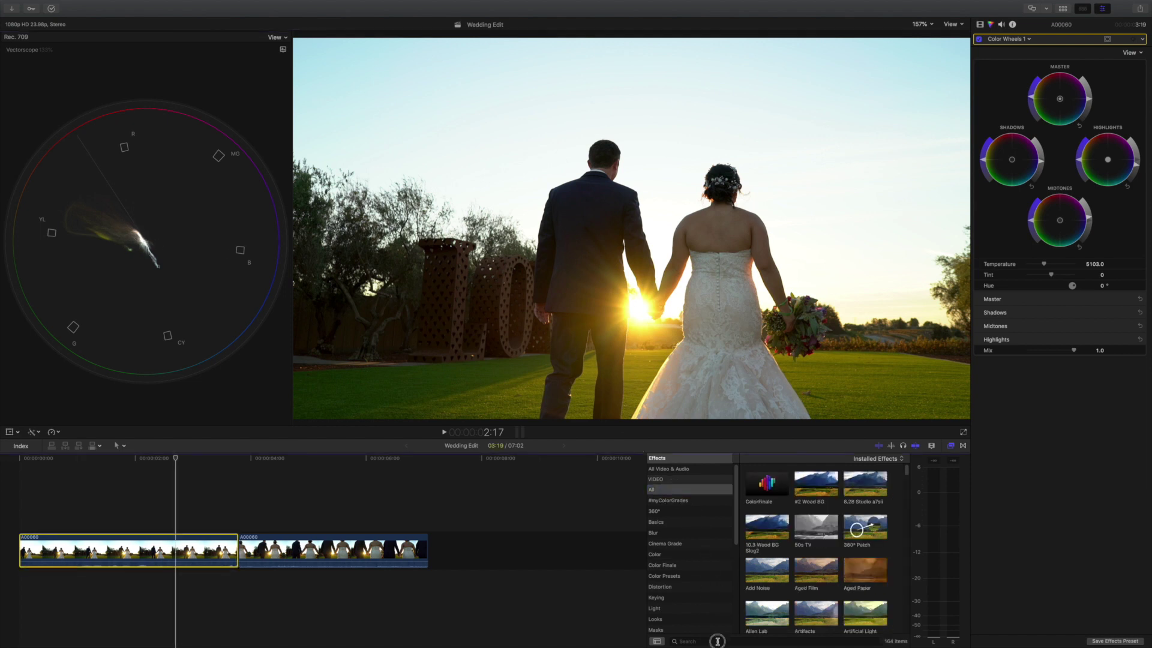
type("mask")
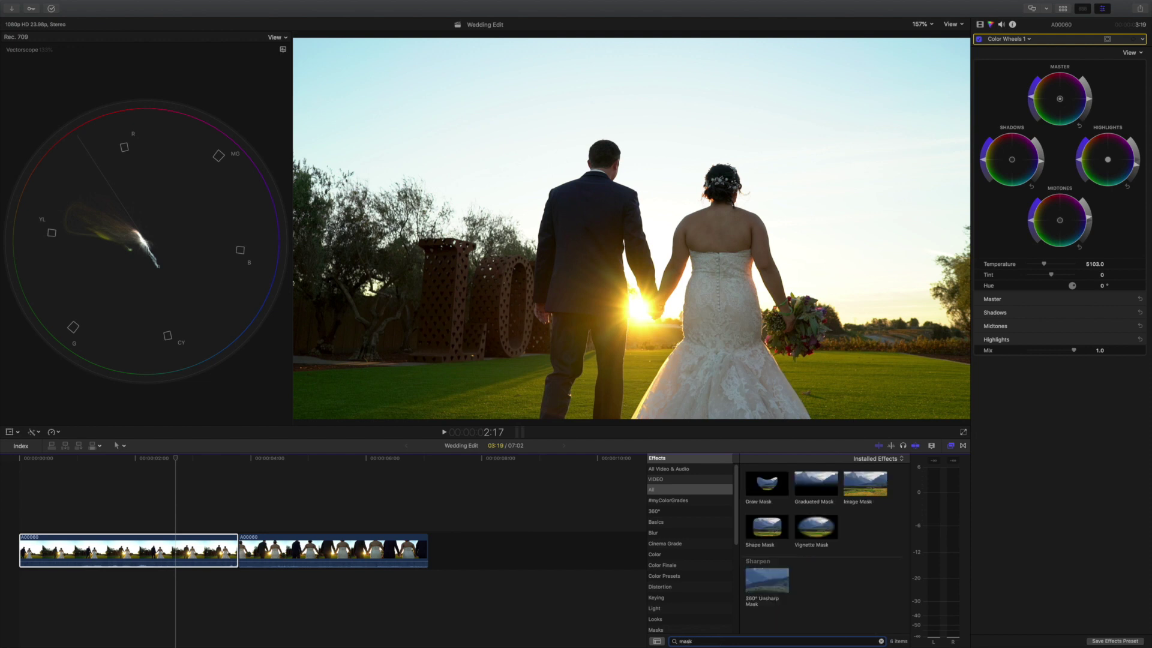
mouse_move(769, 496)
left_mouse_down()
mouse_move(476, 489)
mouse_move(221, 522)
mouse_move(180, 547)
left_mouse_up()
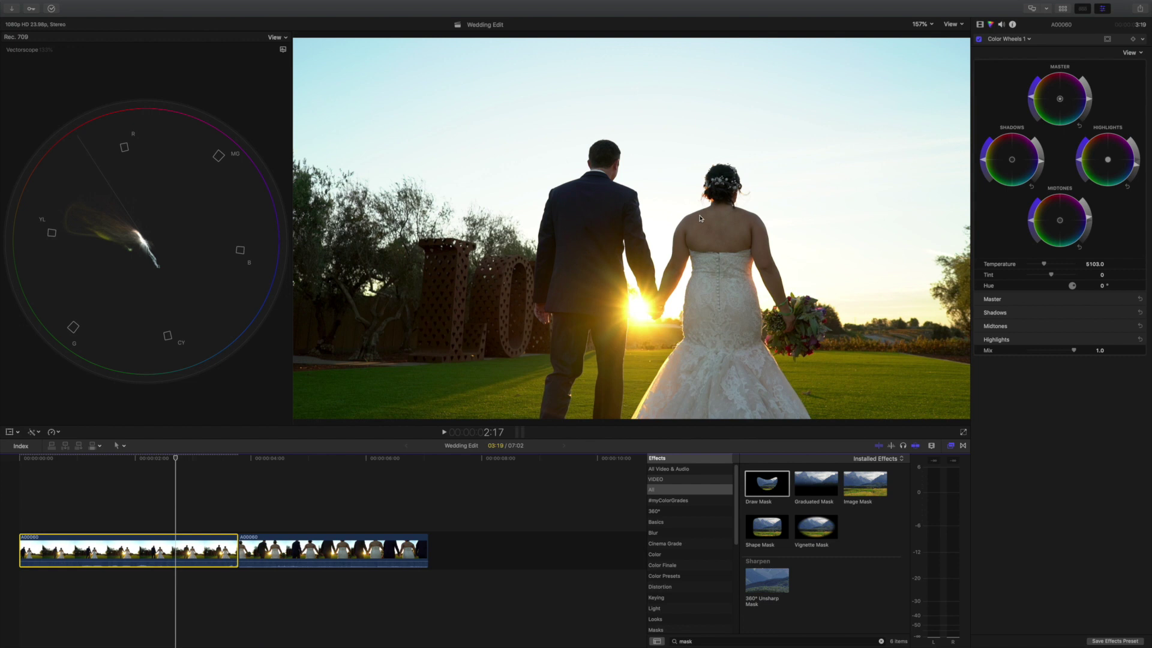
left_click(705, 225)
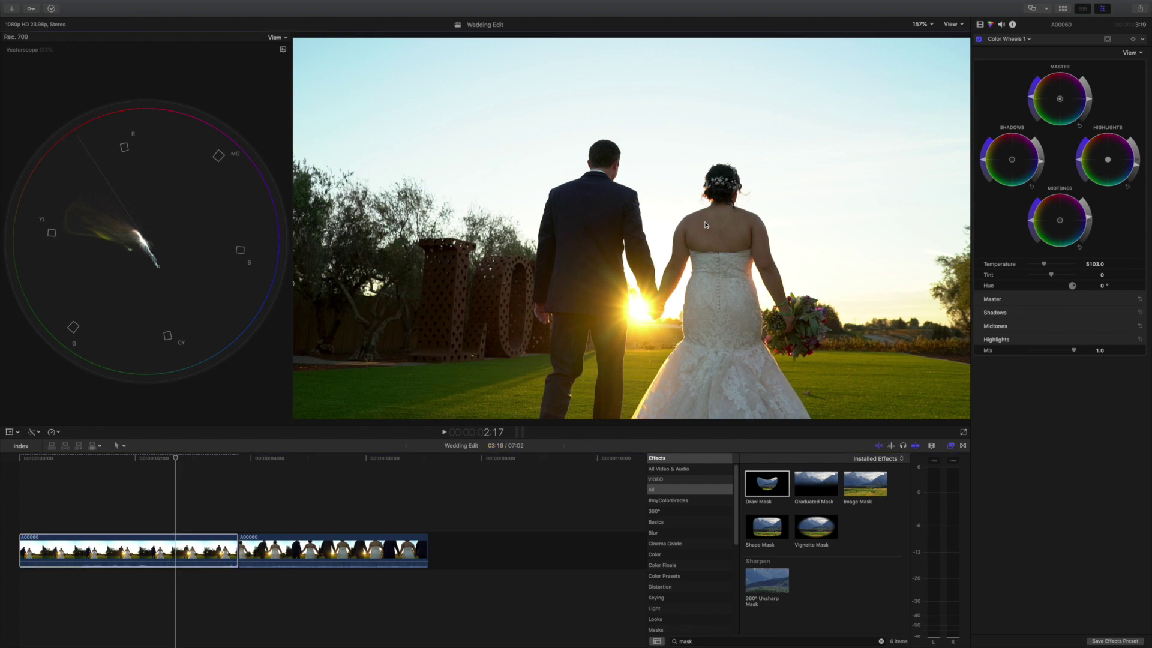
- Outline a closed five-point mask shape on the bride's back, then clear the search
left_click(980, 24)
left_click(701, 218)
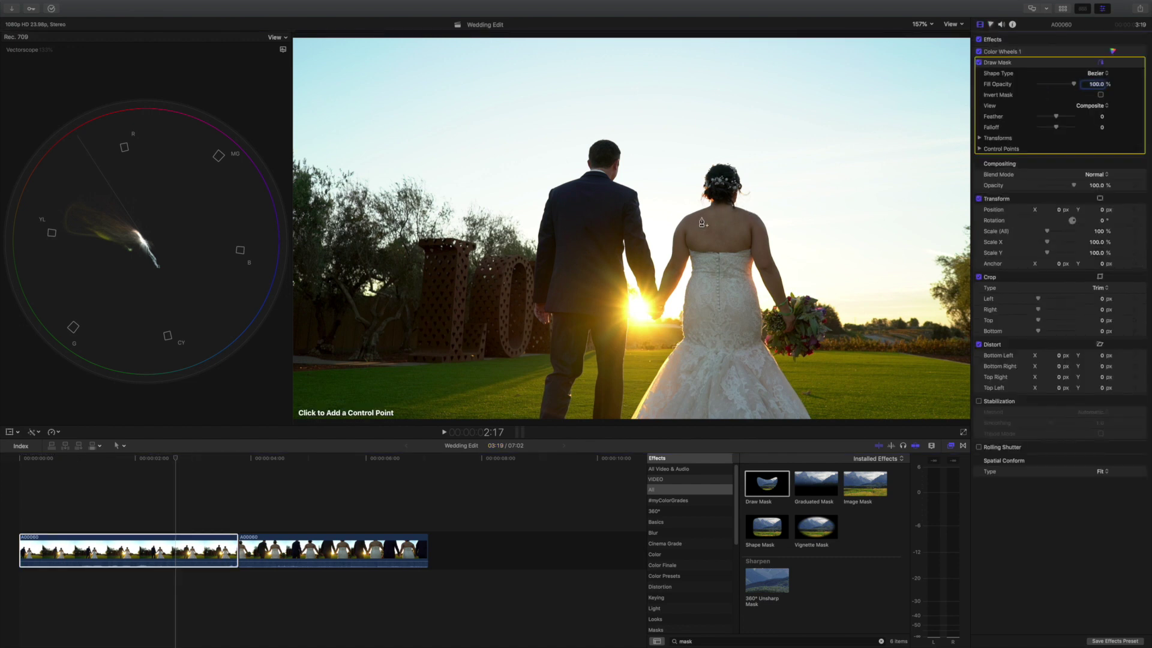
left_click(701, 240)
left_click(744, 233)
left_click(744, 215)
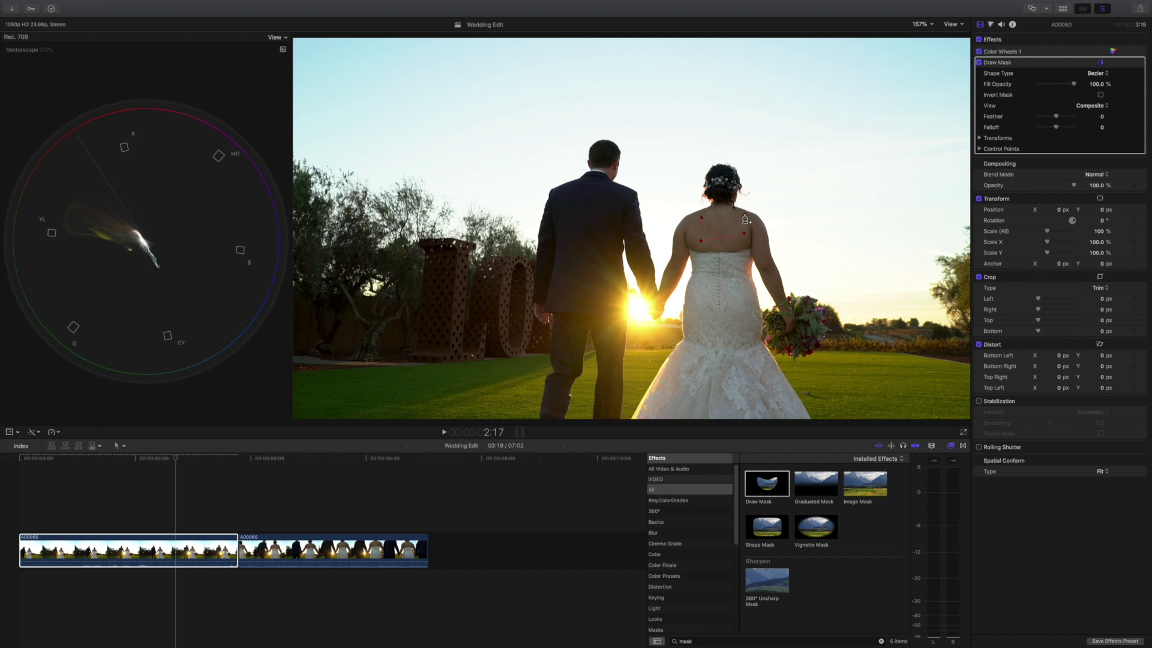
left_click(725, 212)
left_click(702, 218)
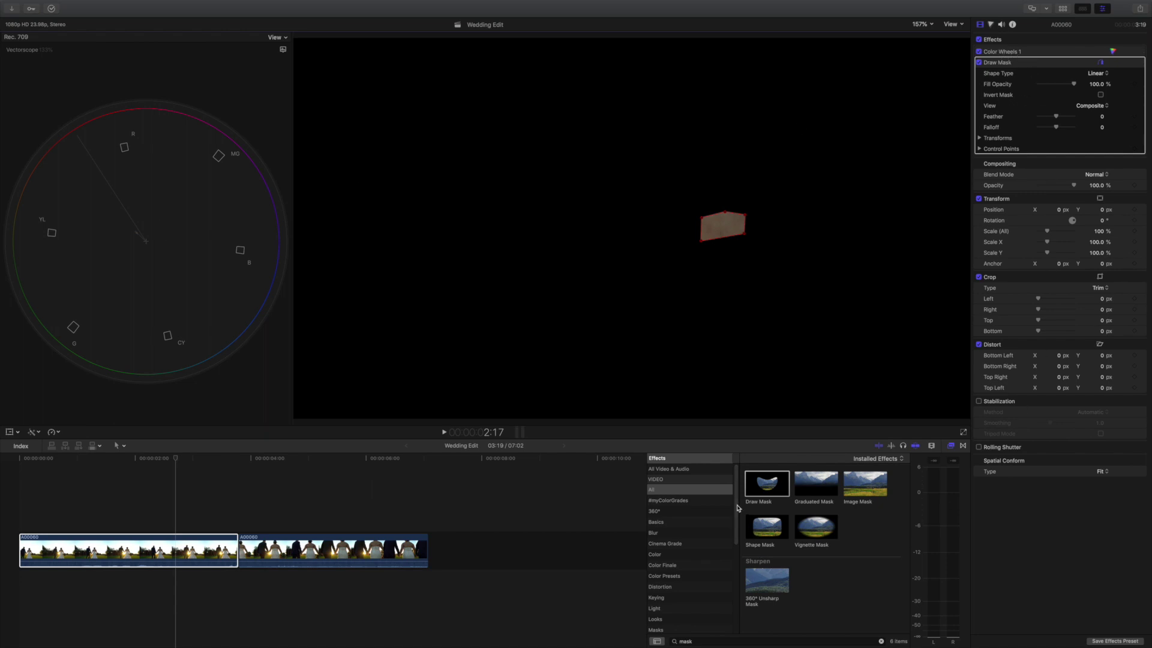
left_click(882, 641)
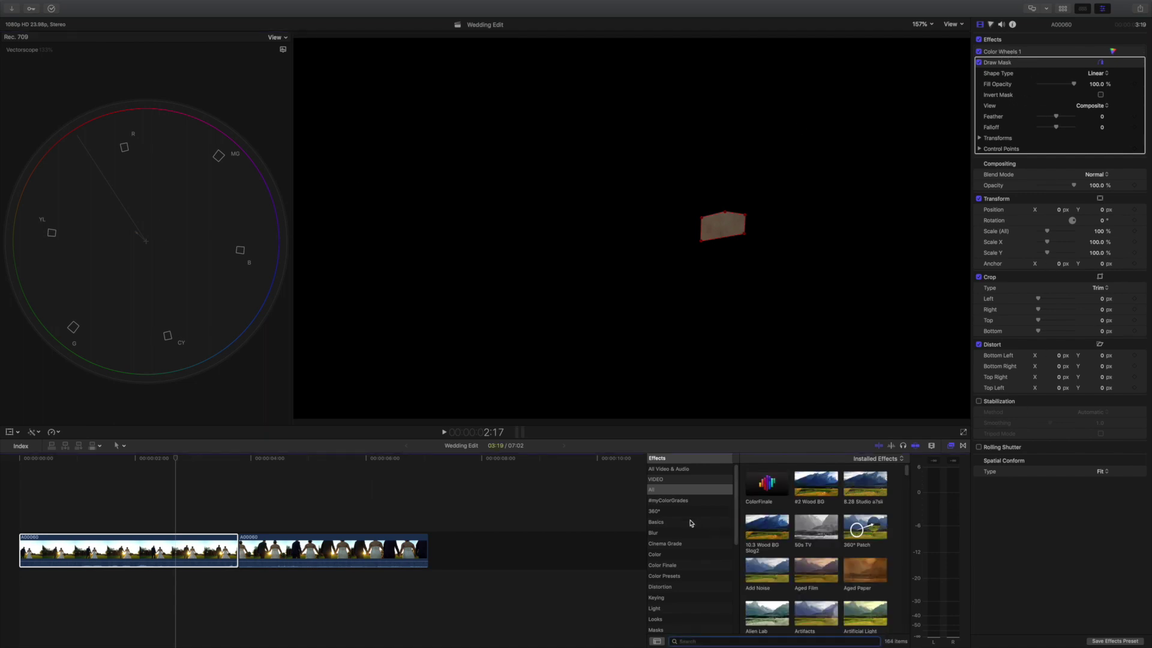
- Apply Hue/Saturation Curves from the Color category to the first A00060 clip
left_click(667, 553)
scroll(771, 606, "down", 1)
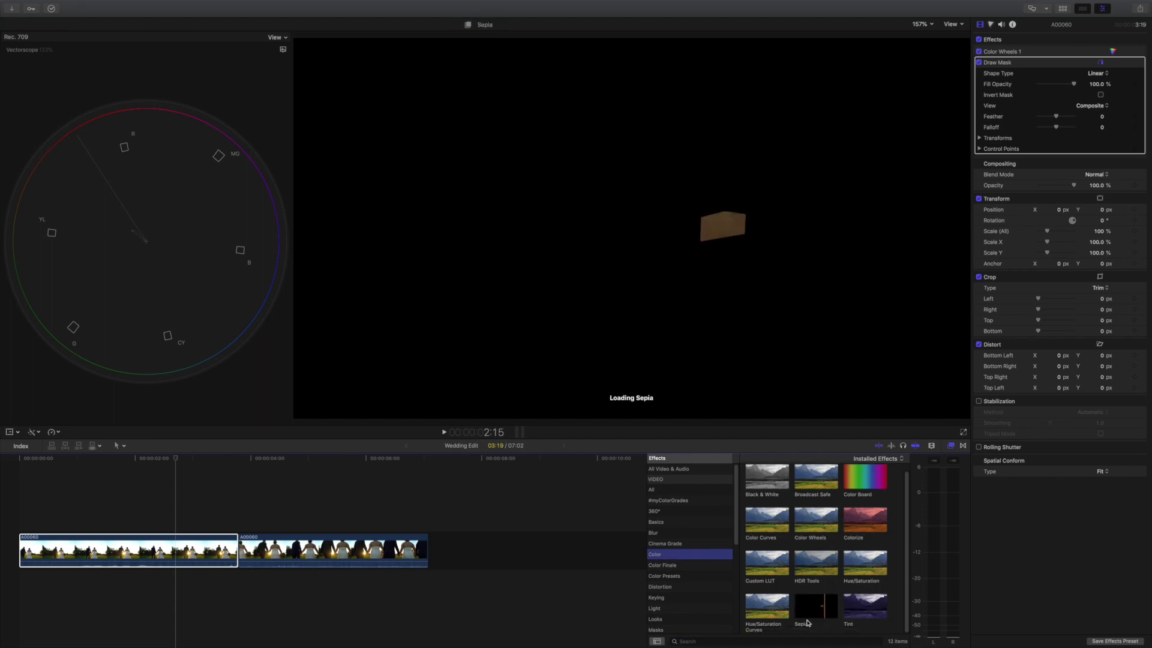
left_click_drag(774, 610, 162, 554)
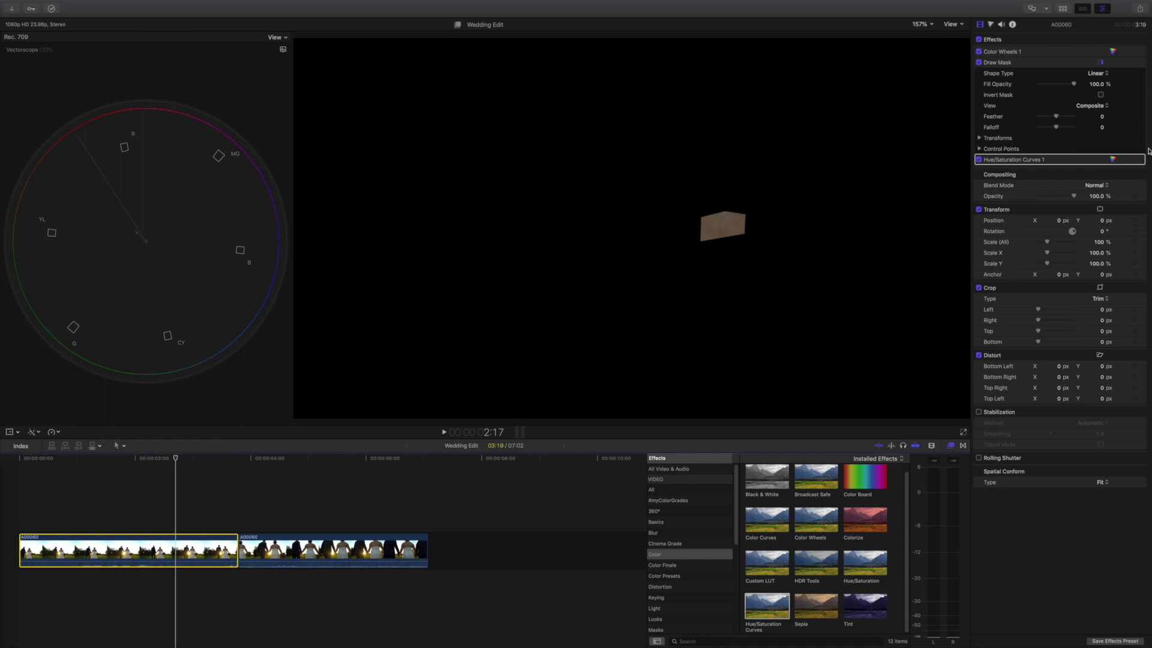
left_click(1113, 159)
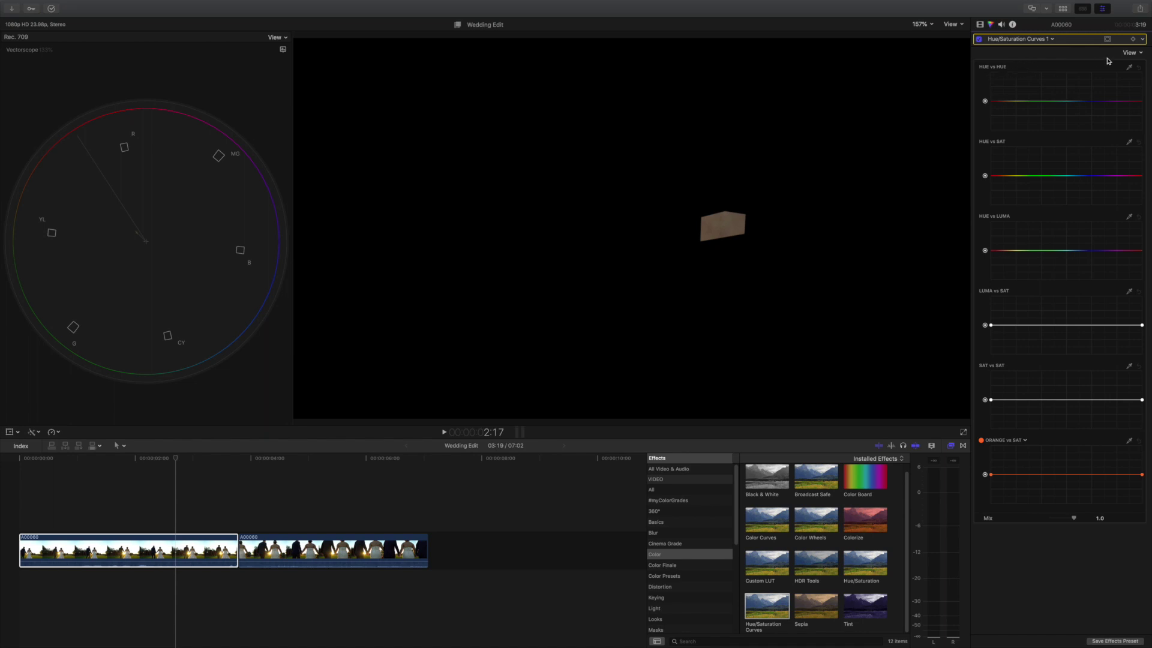
- Sample the masked patch's colour for HUE vs HUE and select the orange control point
left_click(1130, 67)
left_click_drag(720, 222, 728, 222)
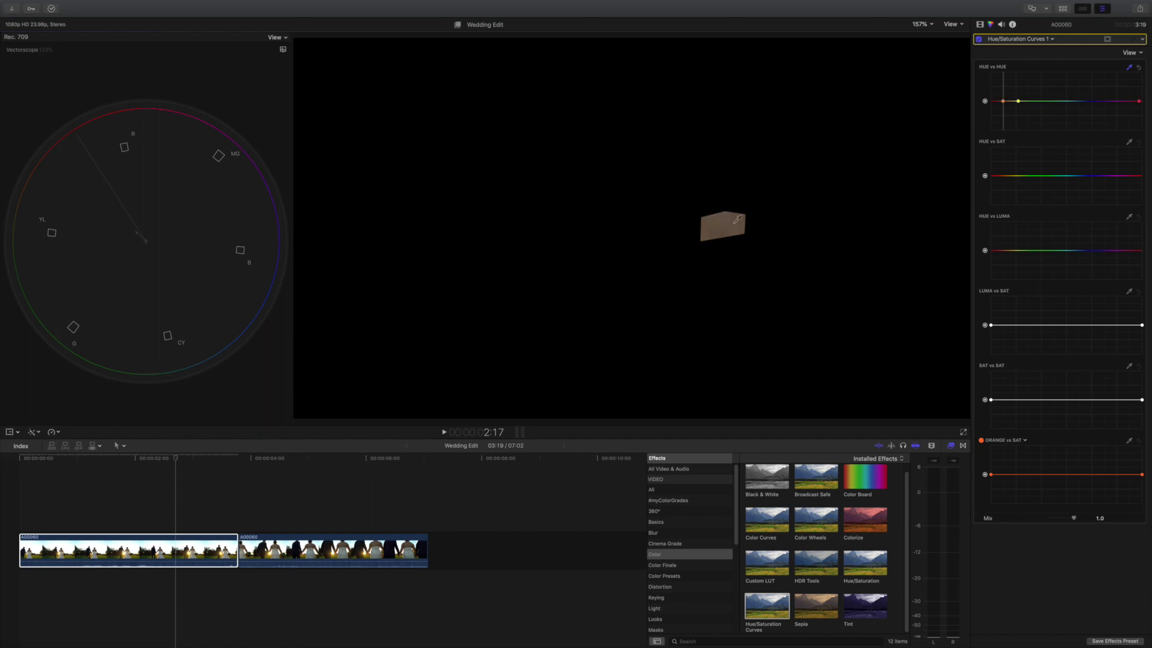
left_click(1004, 102)
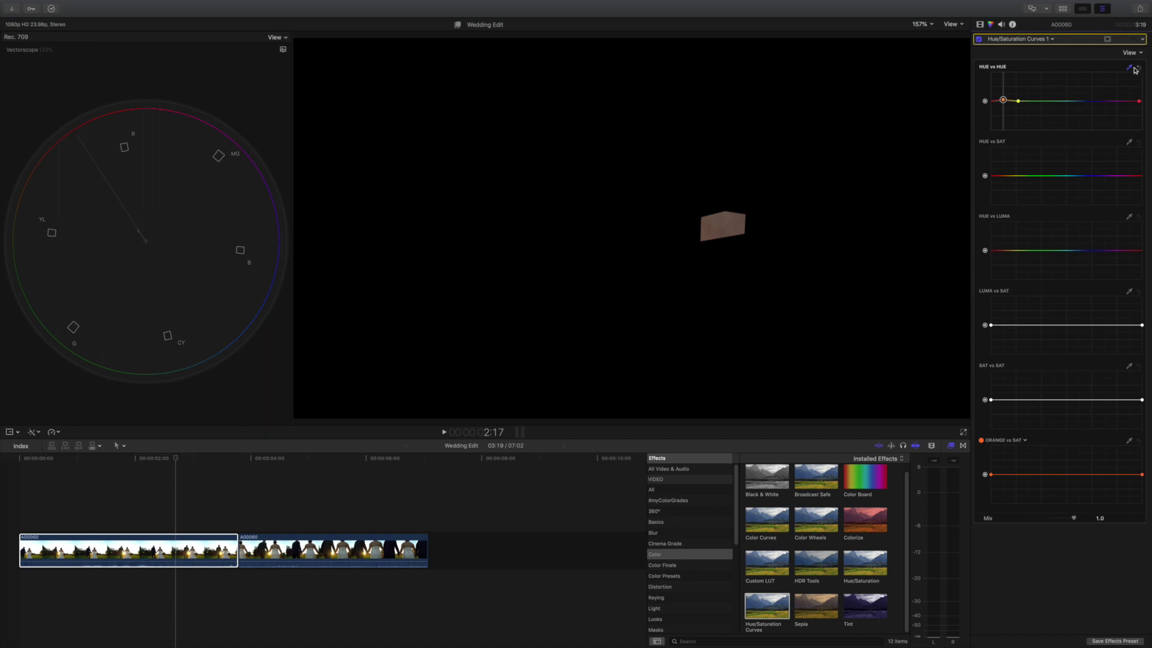
- Turn off the Draw Mask and compare the clip with Hue/Saturation Curves off and on
left_click(980, 24)
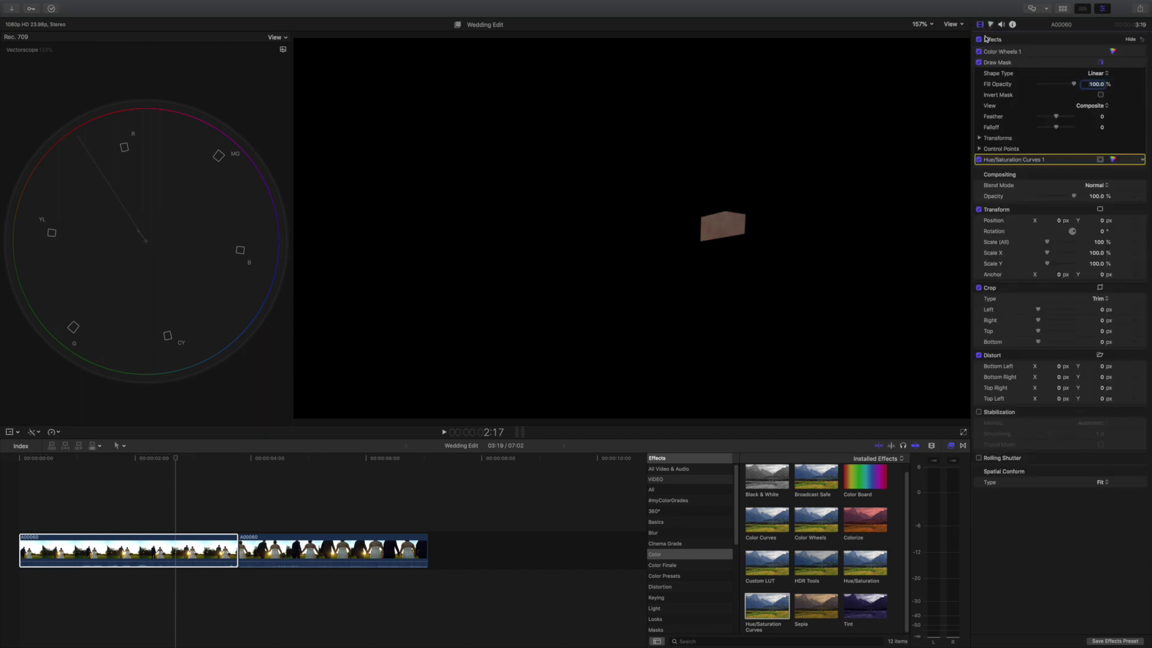
left_click(979, 62)
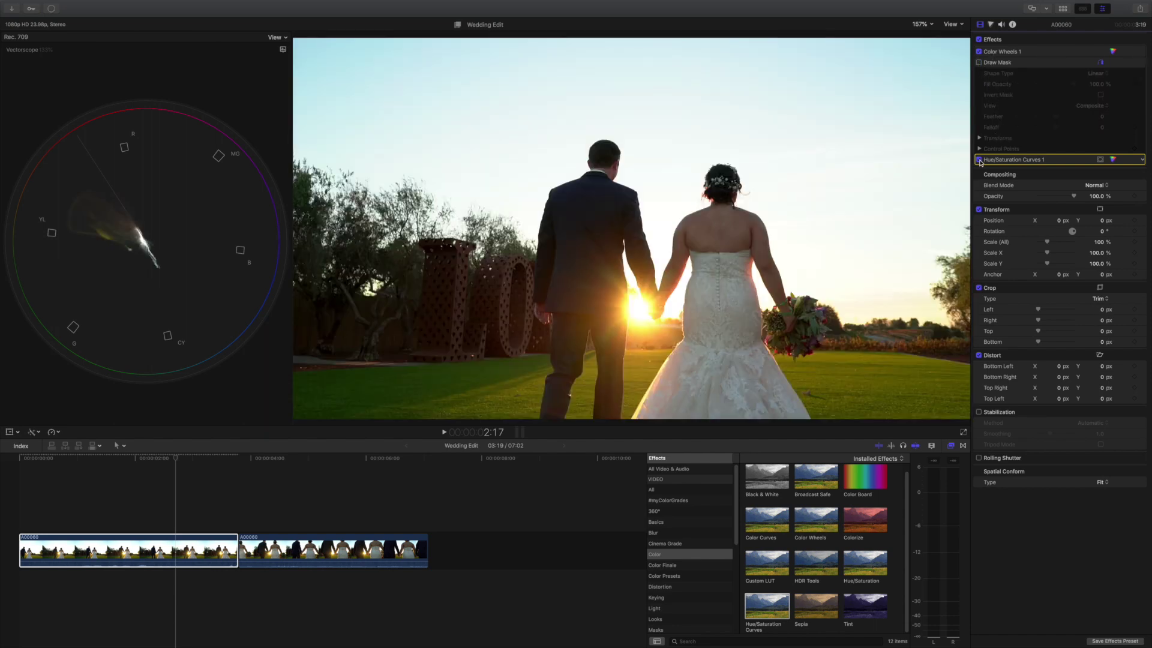
left_click(979, 160)
left_click(979, 160)
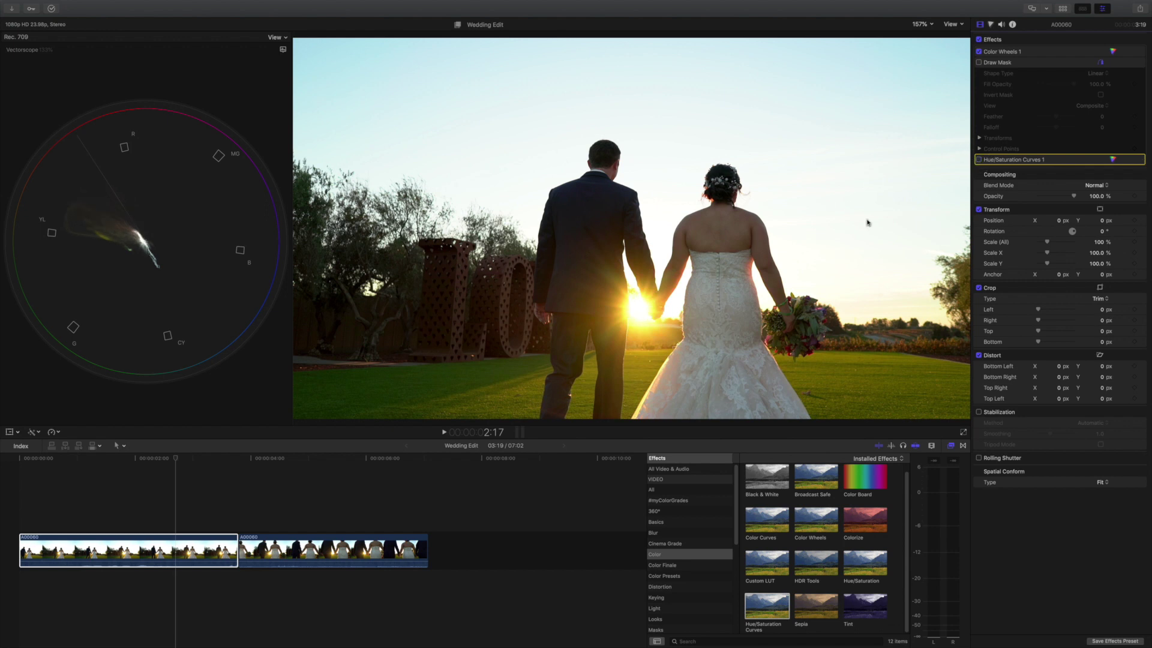
left_click(979, 160)
- Reselect the HUE vs HUE control point and toggle the Draw Mask on, then off again
left_click(1112, 161)
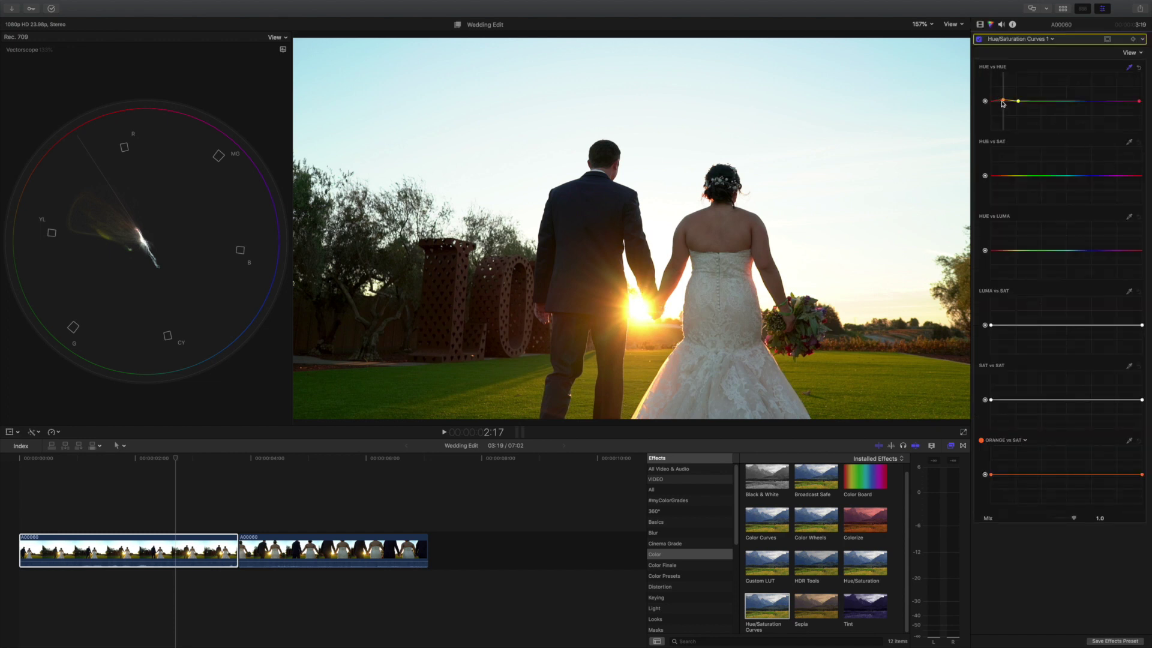
left_click(1003, 101)
left_click(980, 24)
left_click(978, 62)
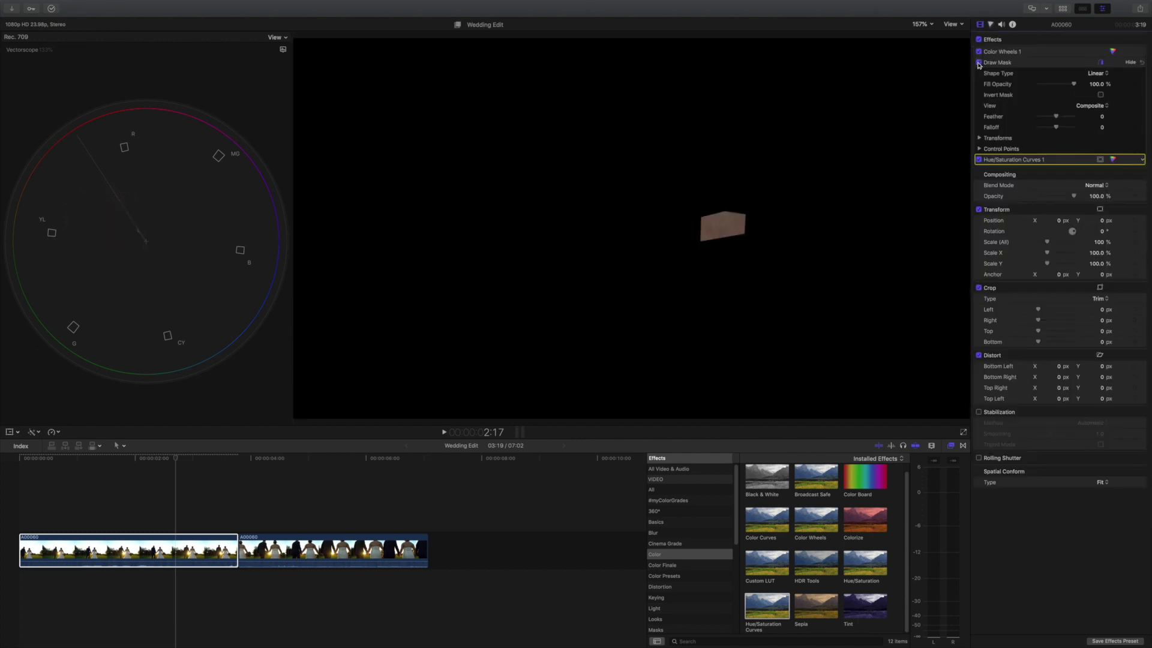
left_click(979, 63)
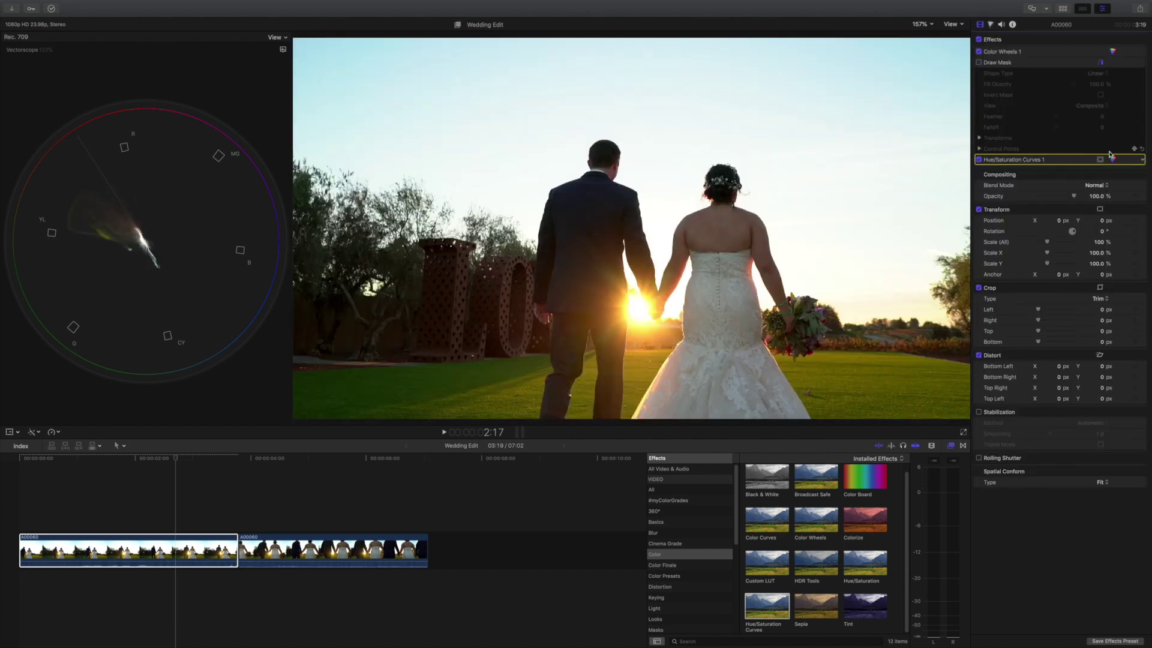
- Raise orange saturation slightly with a new ORANGE vs SAT curve point
left_click(1113, 160)
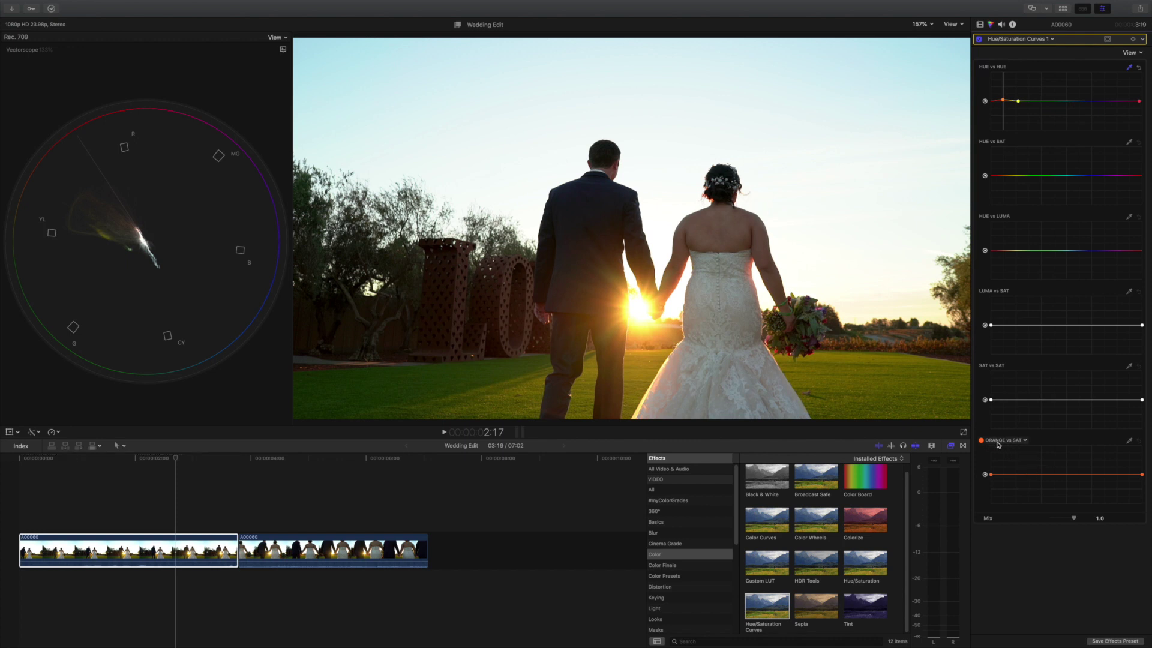
left_click(1128, 441)
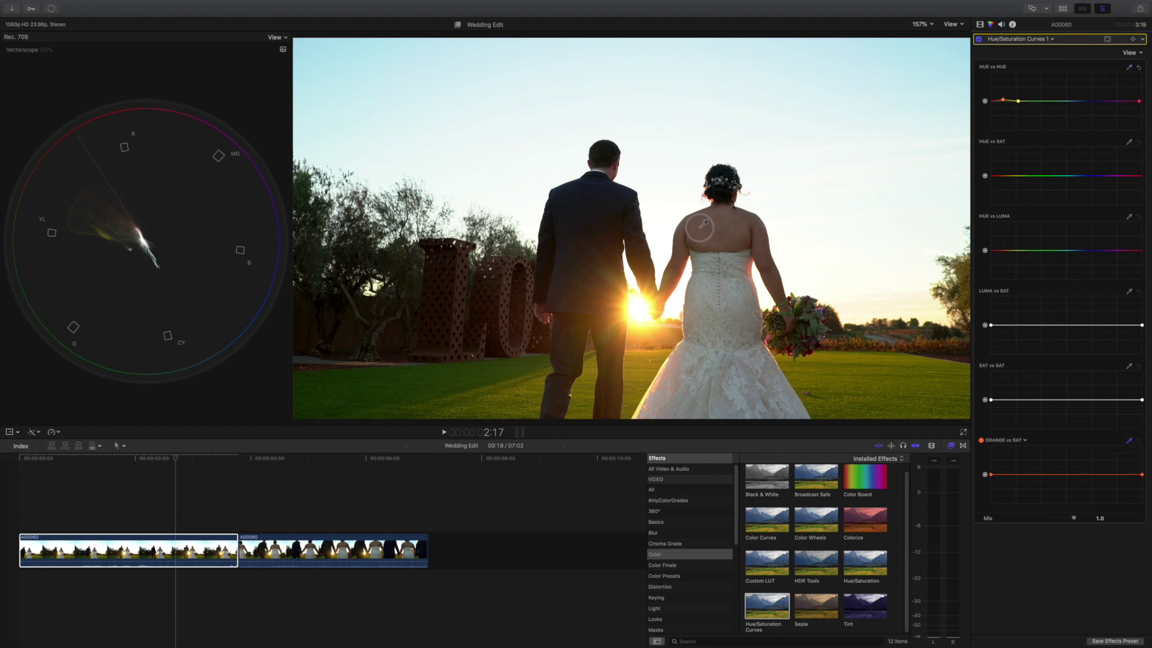
left_click(1038, 477)
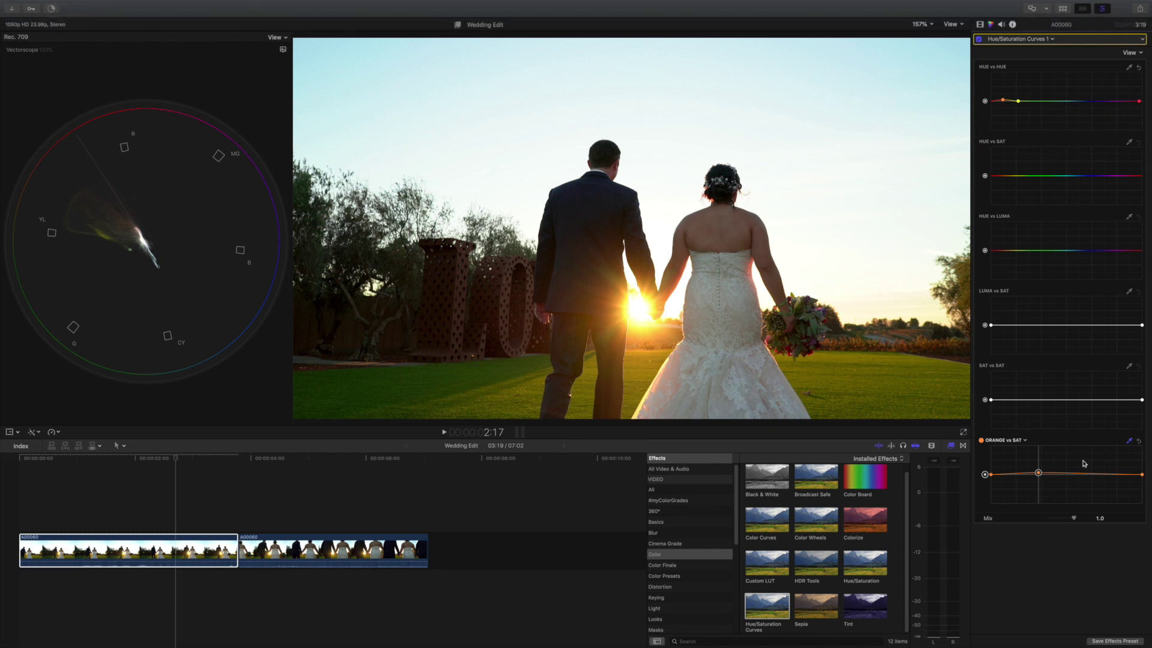
left_click(1140, 442)
left_click(1038, 474)
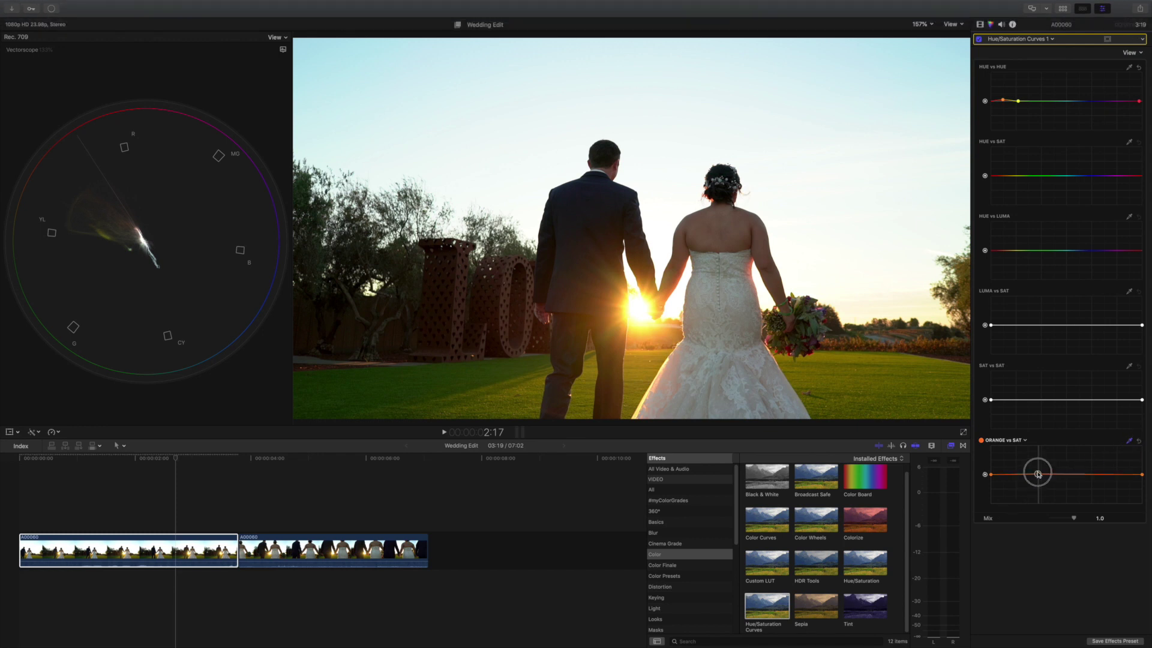
left_click_drag(1038, 474, 1038, 472)
left_click(980, 25)
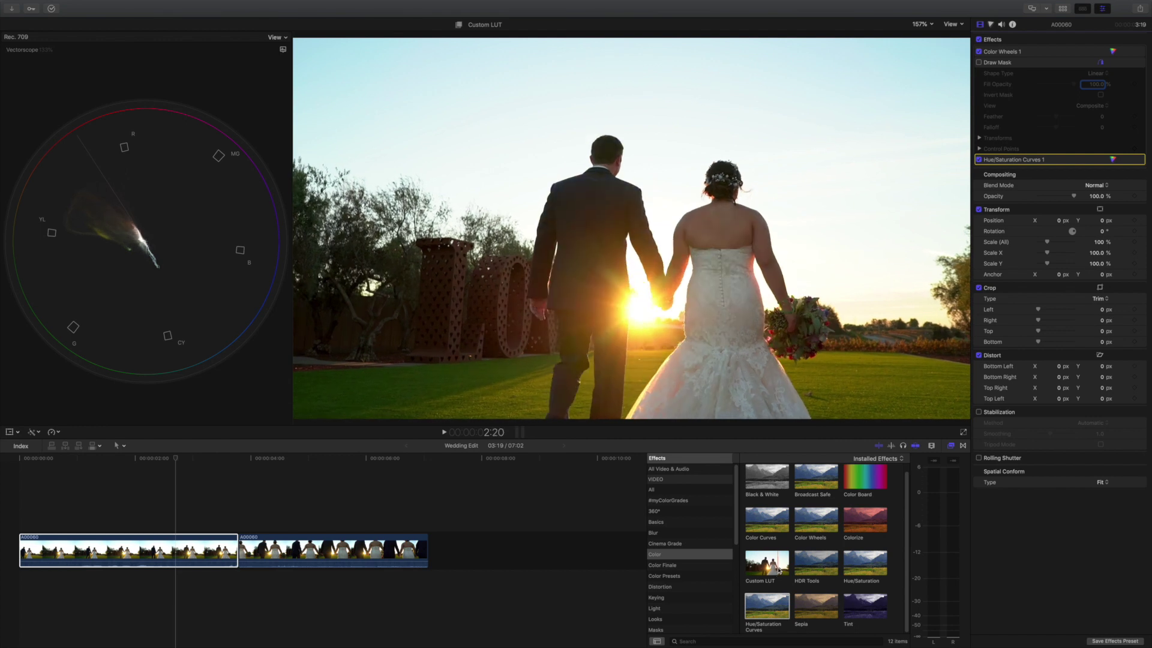
- Apply Custom LUT to the first clip with the Cubanismo LUT, mixed down to about 0.23
left_click(777, 573)
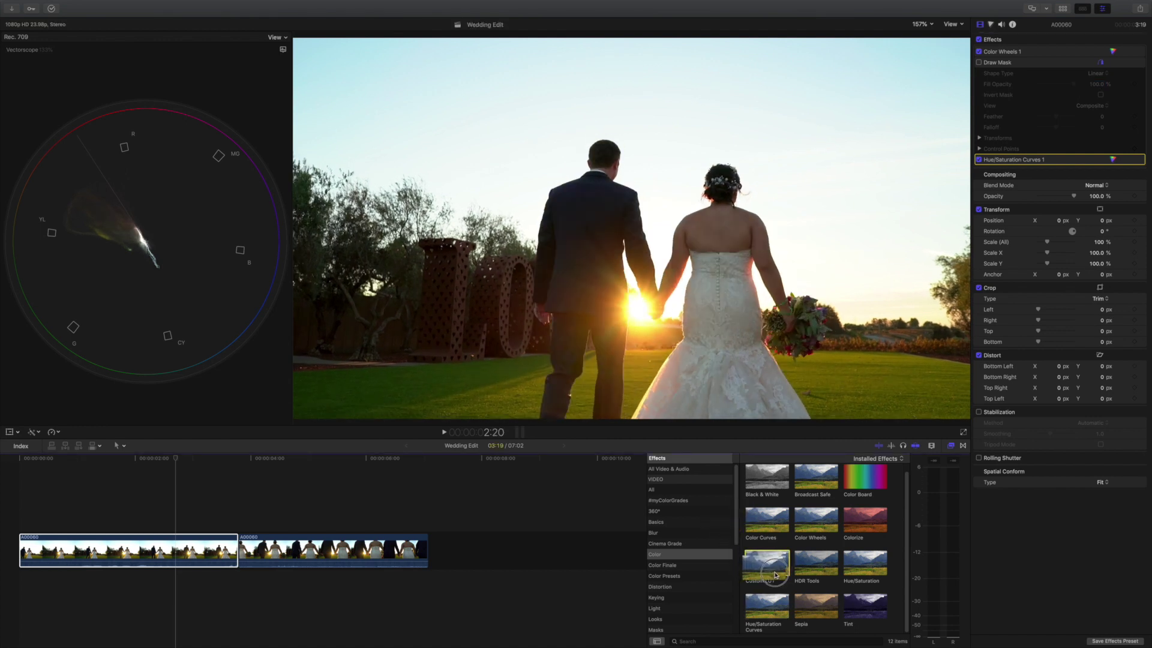
left_click_drag(779, 573, 190, 547)
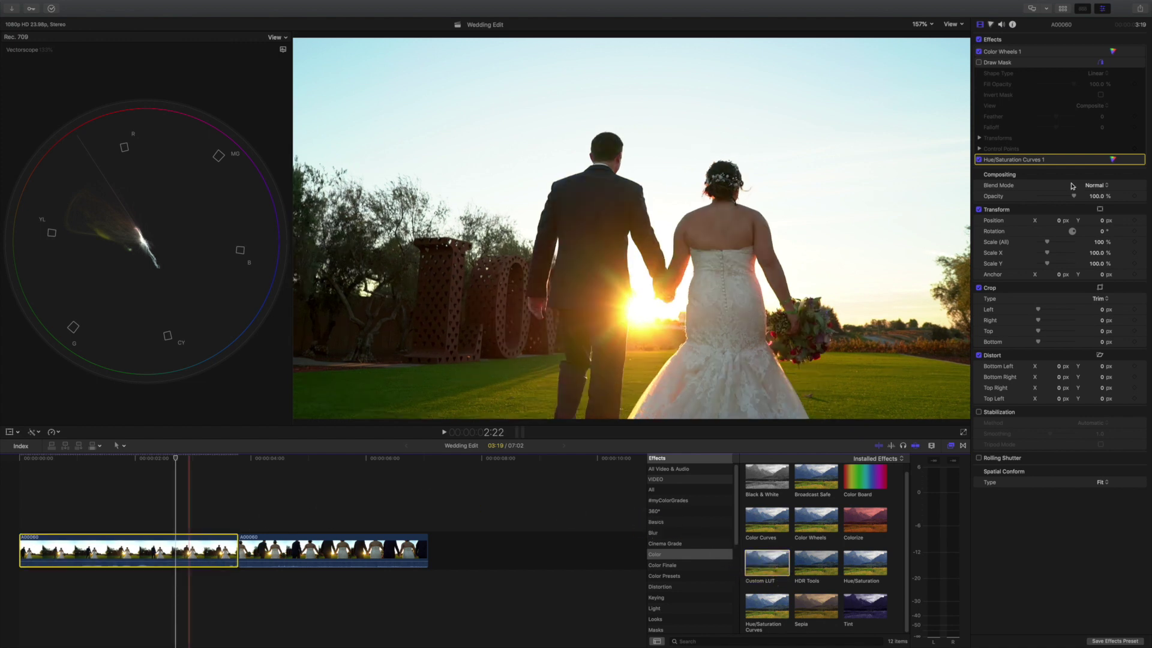
left_click(1087, 181)
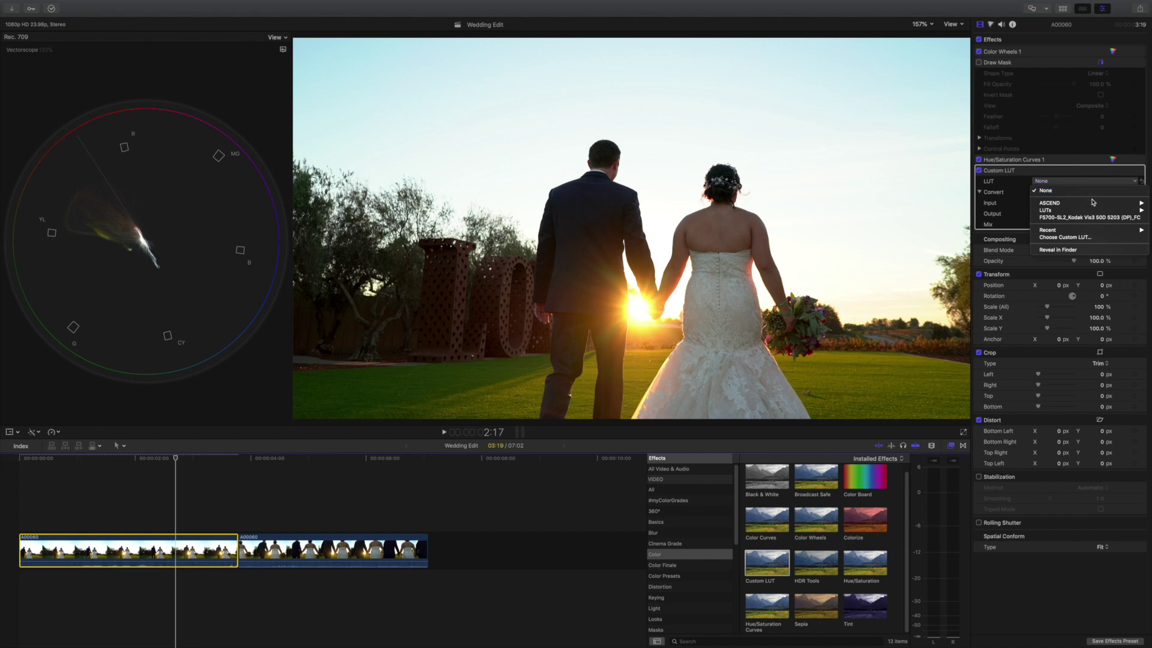
mouse_move(1090, 206)
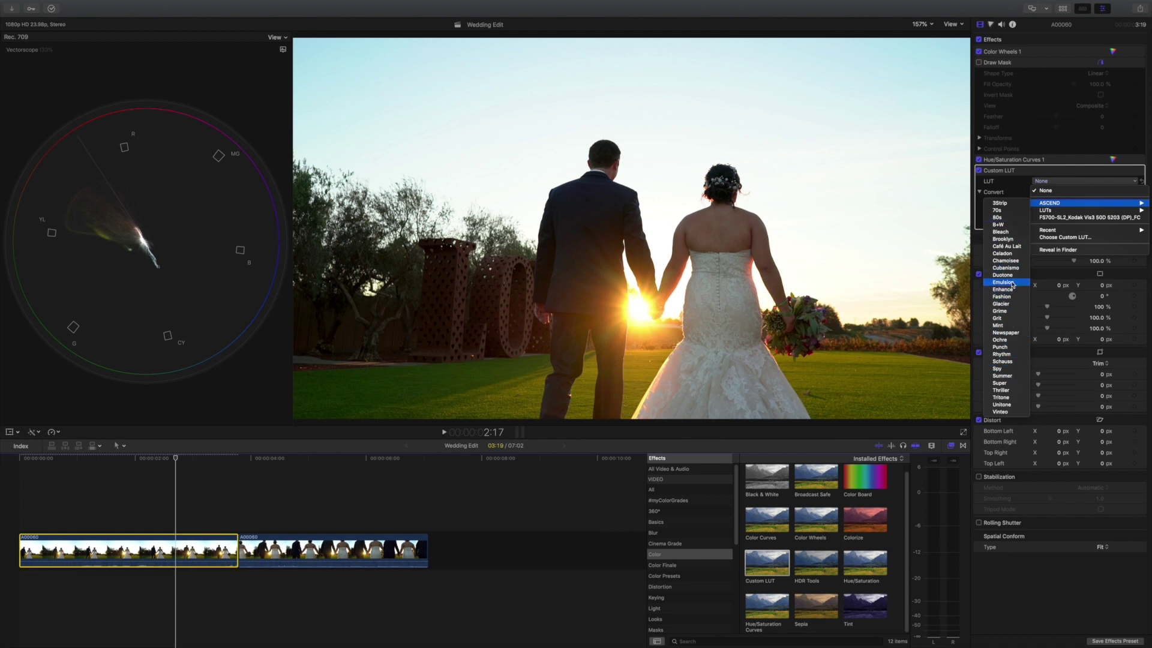
left_click(1014, 268)
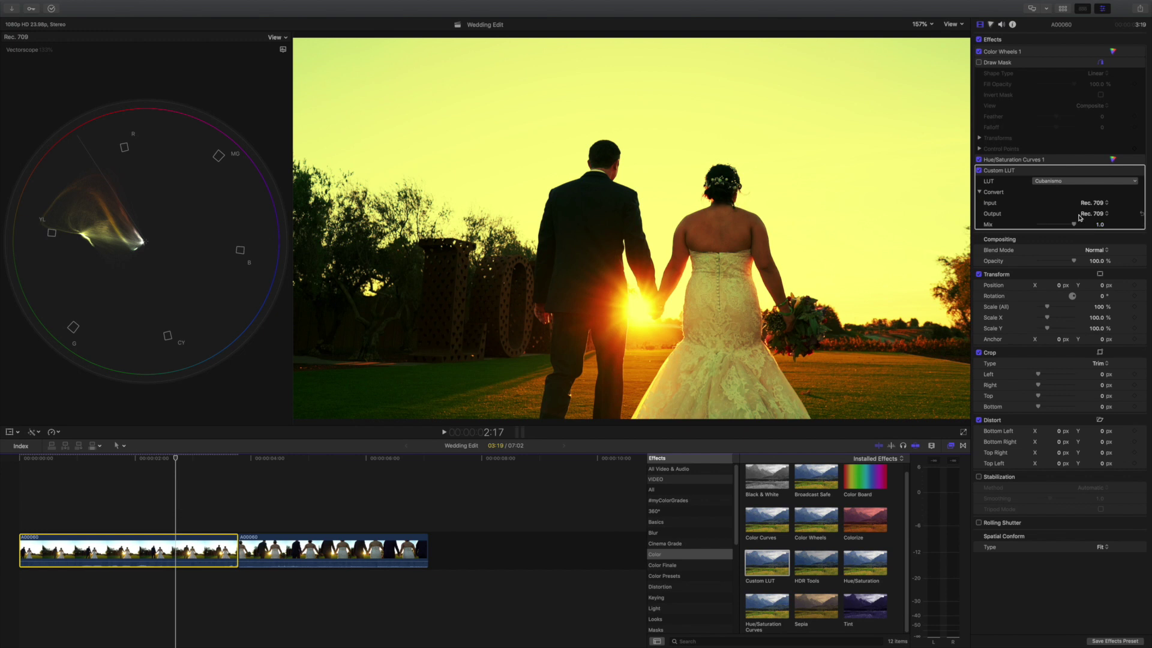
left_click_drag(1079, 224, 1049, 223)
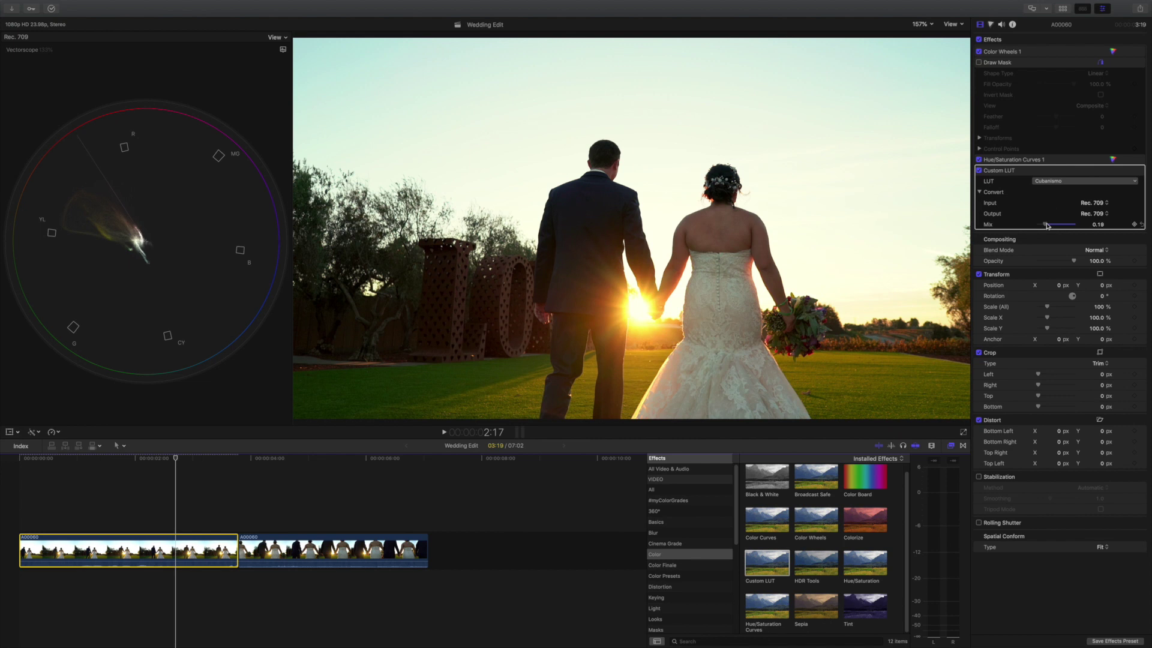
- Switch the LUT to 70s at Mix 0.4, compare before and after, then turn it off
left_click(1052, 182)
mouse_move(1050, 203)
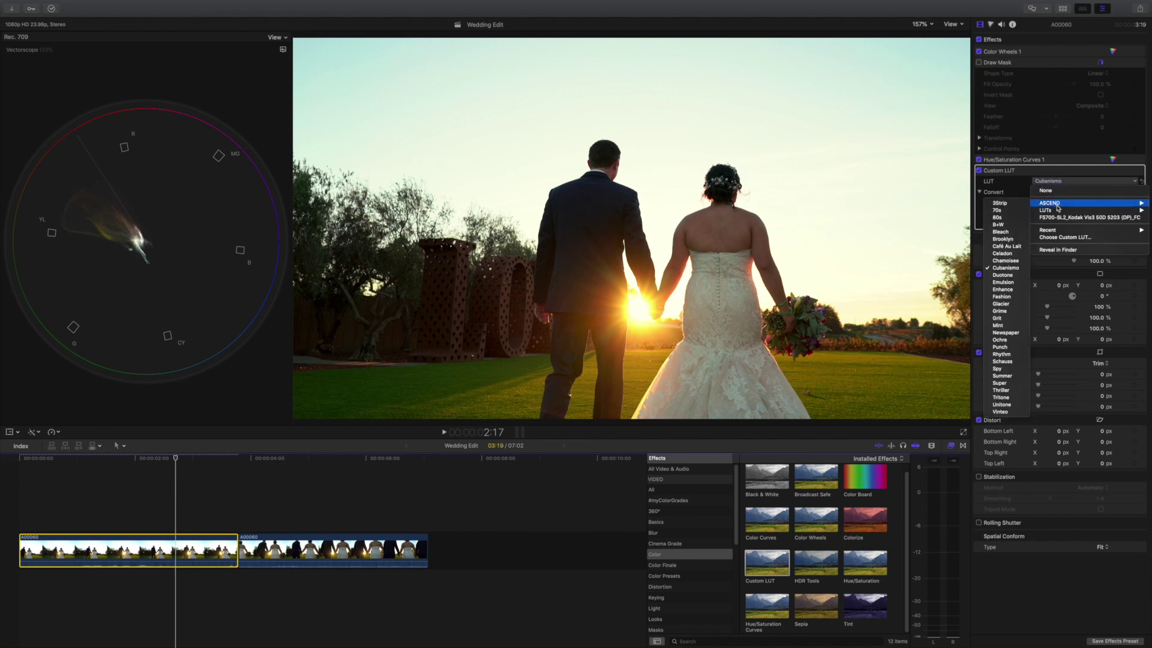
left_click(1001, 211)
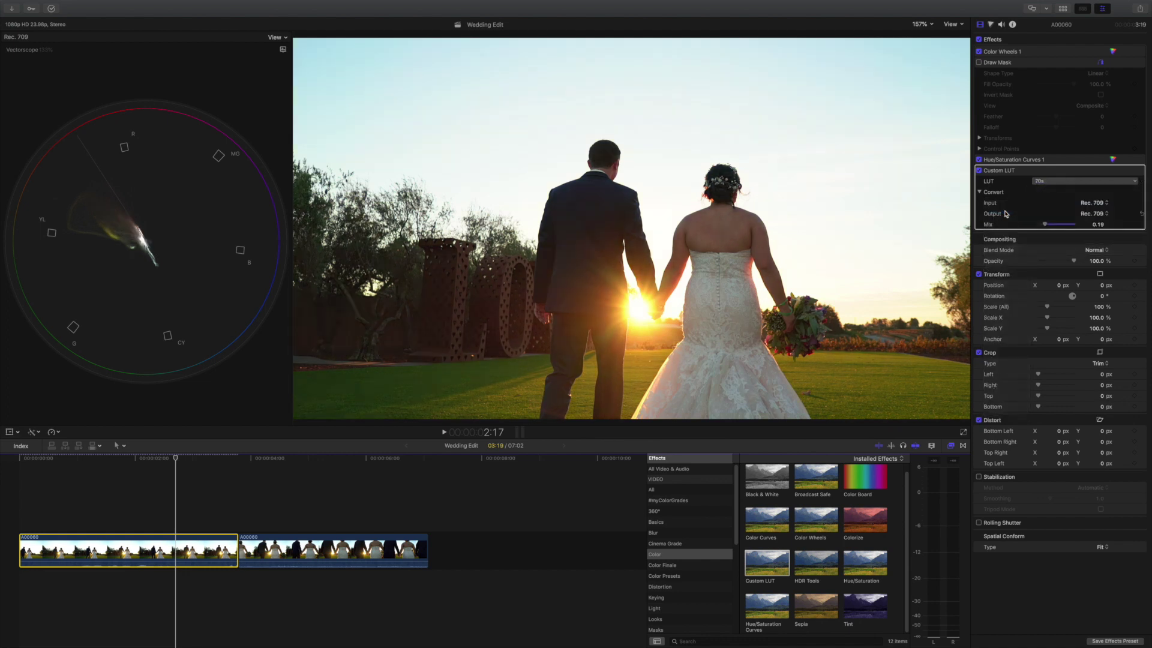
left_click_drag(1045, 224, 1124, 233)
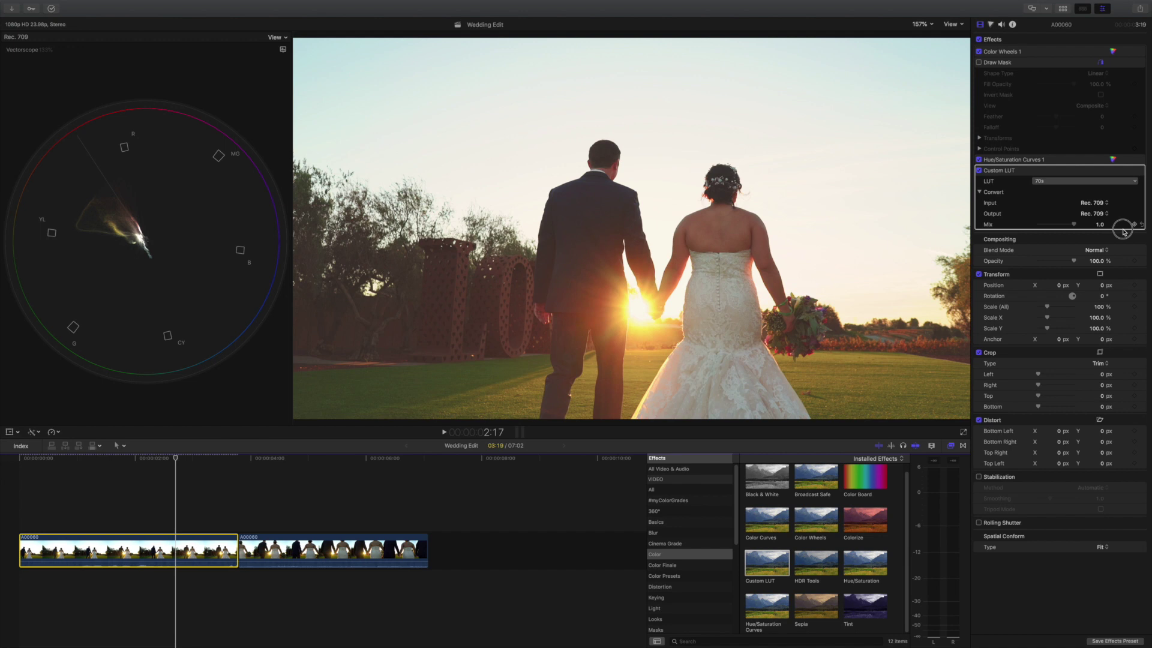
left_click_drag(1124, 233, 1055, 231)
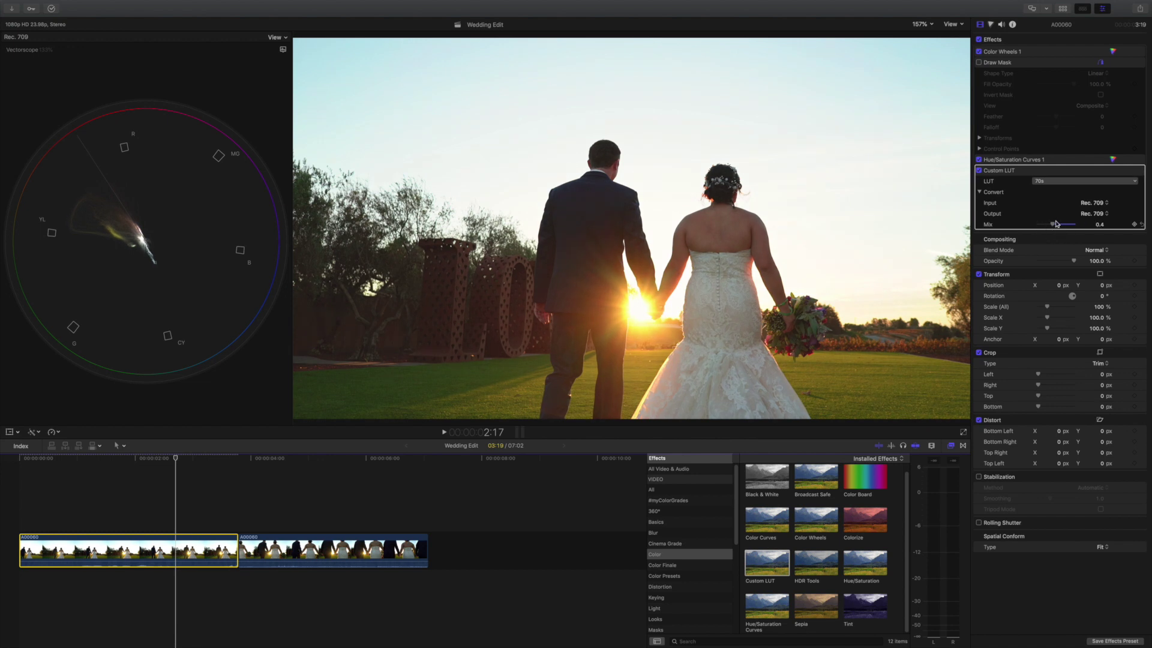
left_click(979, 171)
left_click(979, 171)
left_click(978, 171)
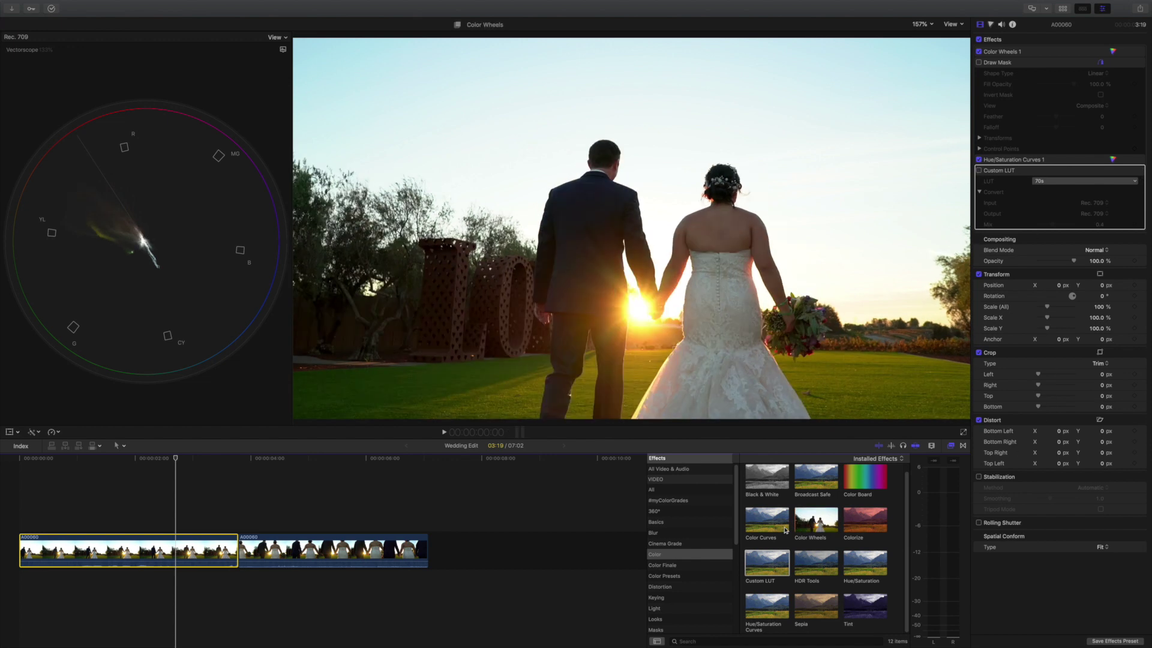
- Apply Color Curves to the first A00060 clip, keeping the Custom LUT set to 70s
key("space")
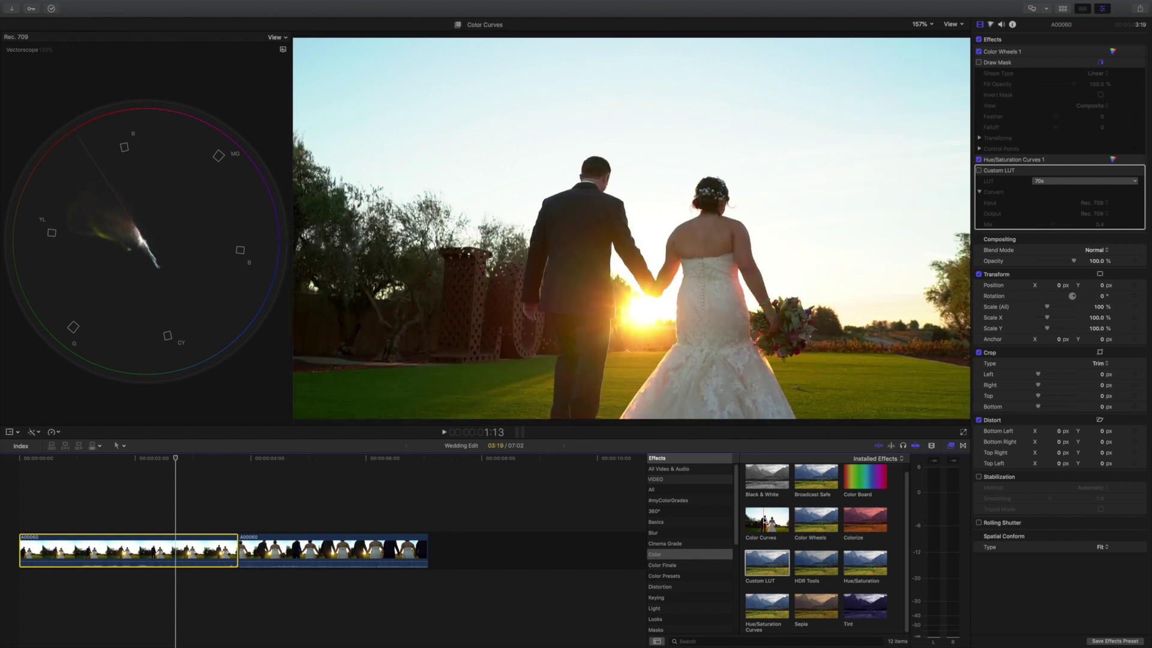
left_click_drag(766, 520, 178, 549)
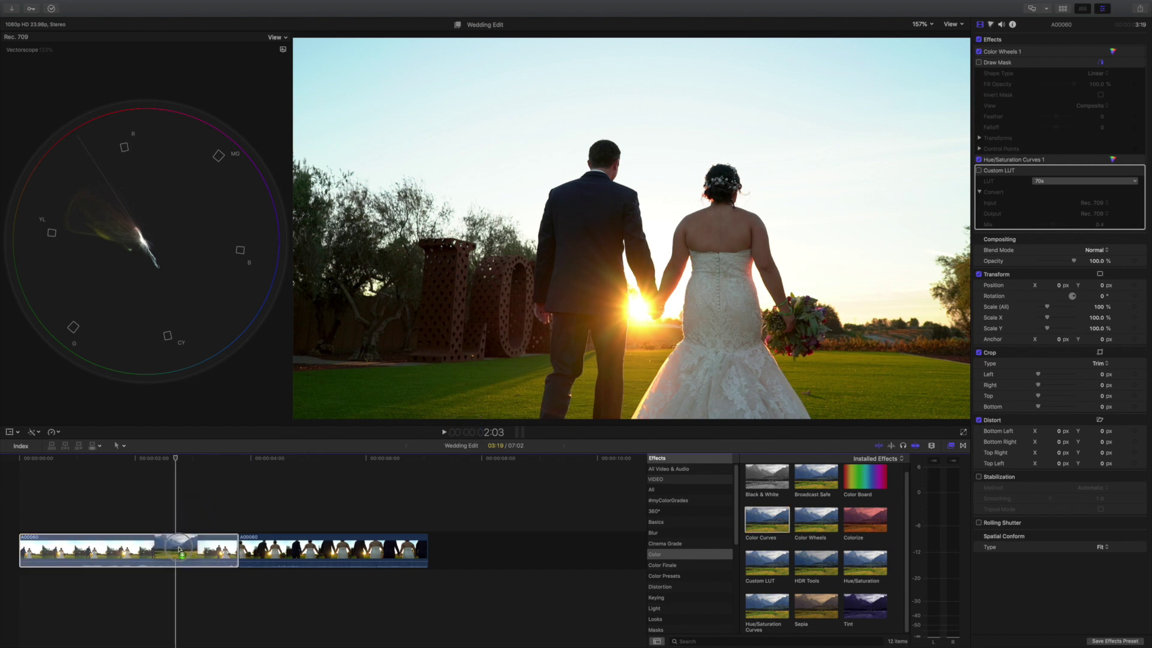
left_click_drag(179, 549, 179, 549)
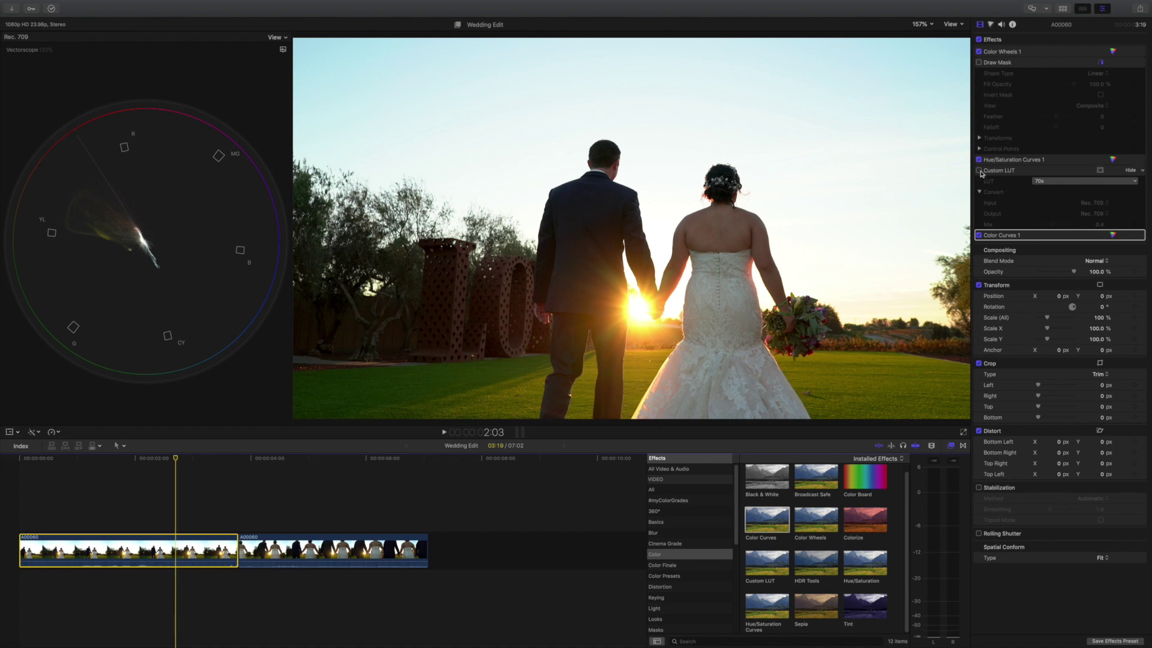
left_click(1058, 183)
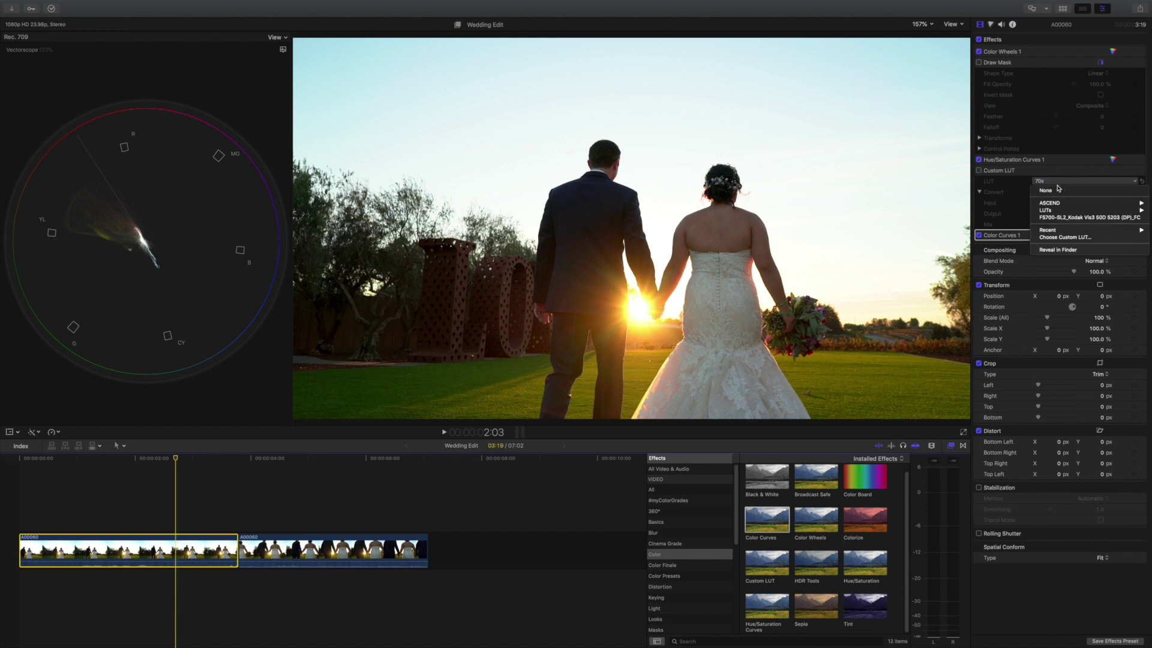
left_click(1057, 184)
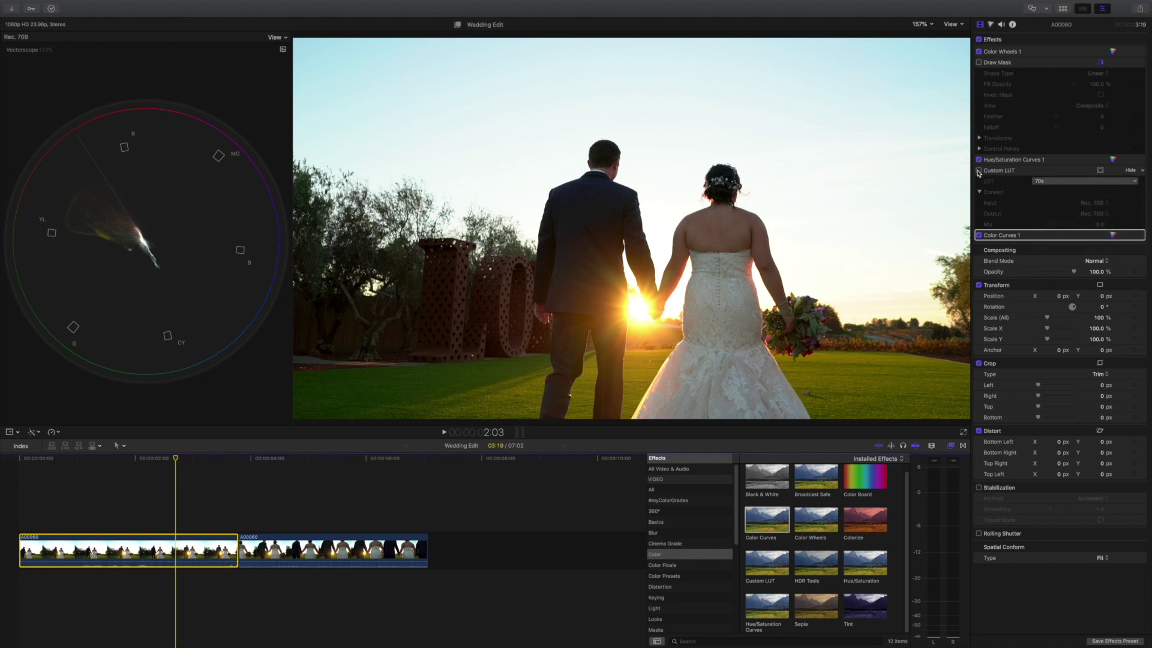
- Compare the clip with and without the 70s LUT, leaving the Custom LUT switched off
left_click(979, 171)
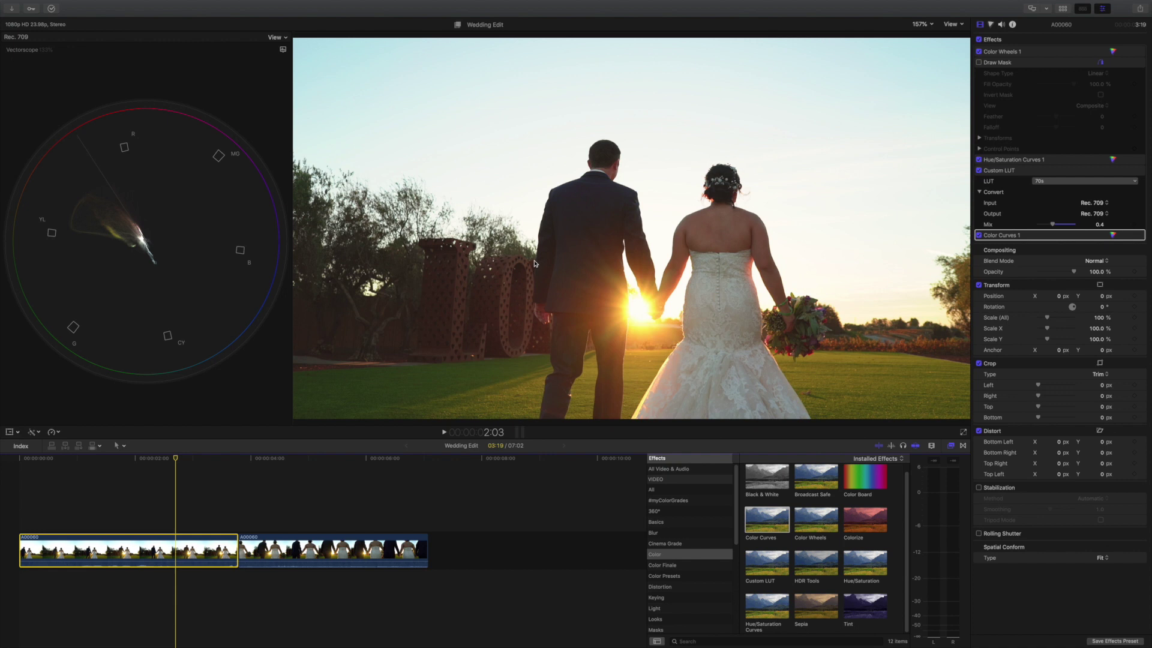
left_click(978, 172)
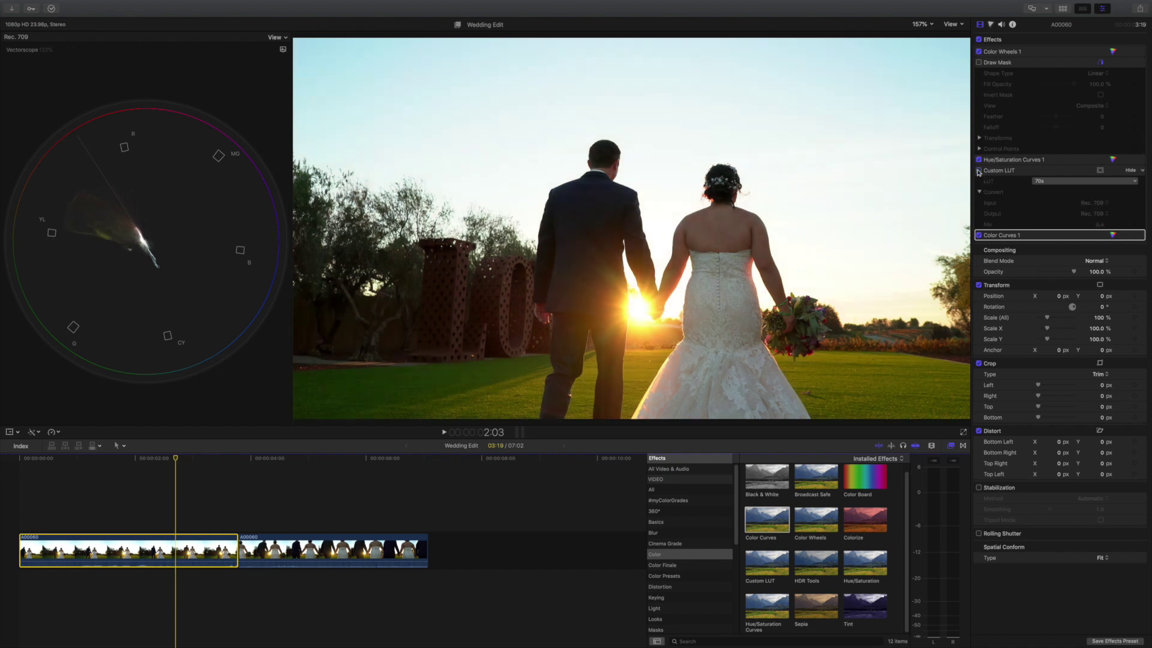
left_click(979, 172)
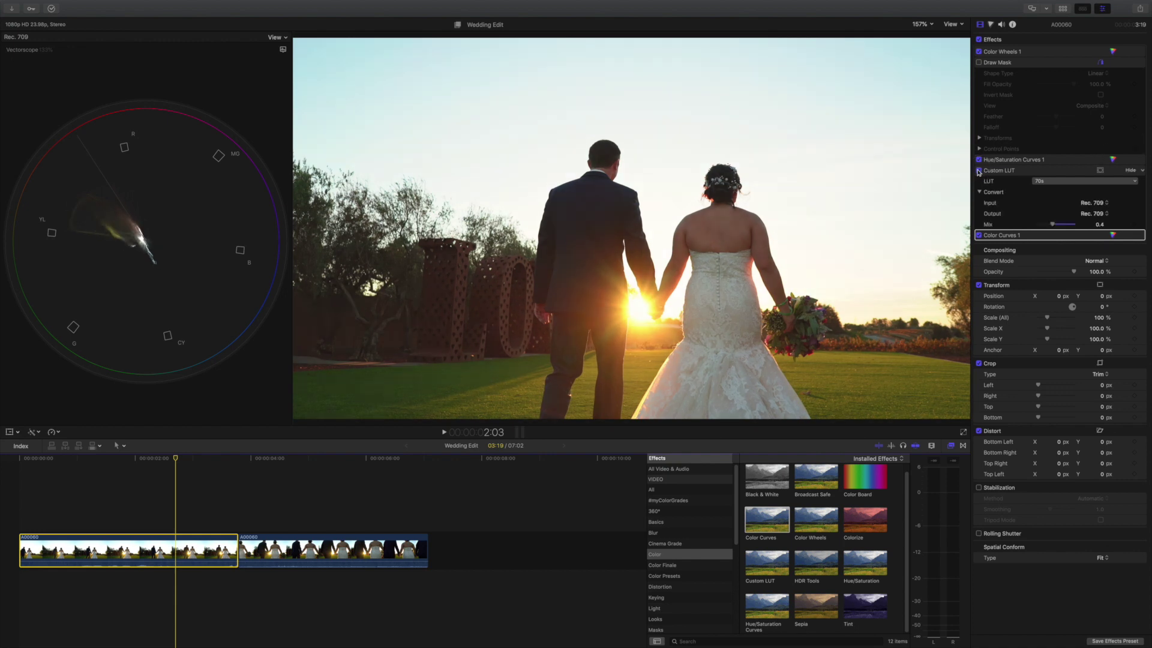
left_click(978, 172)
left_click(979, 171)
left_click(979, 170)
left_click(979, 171)
left_click(980, 171)
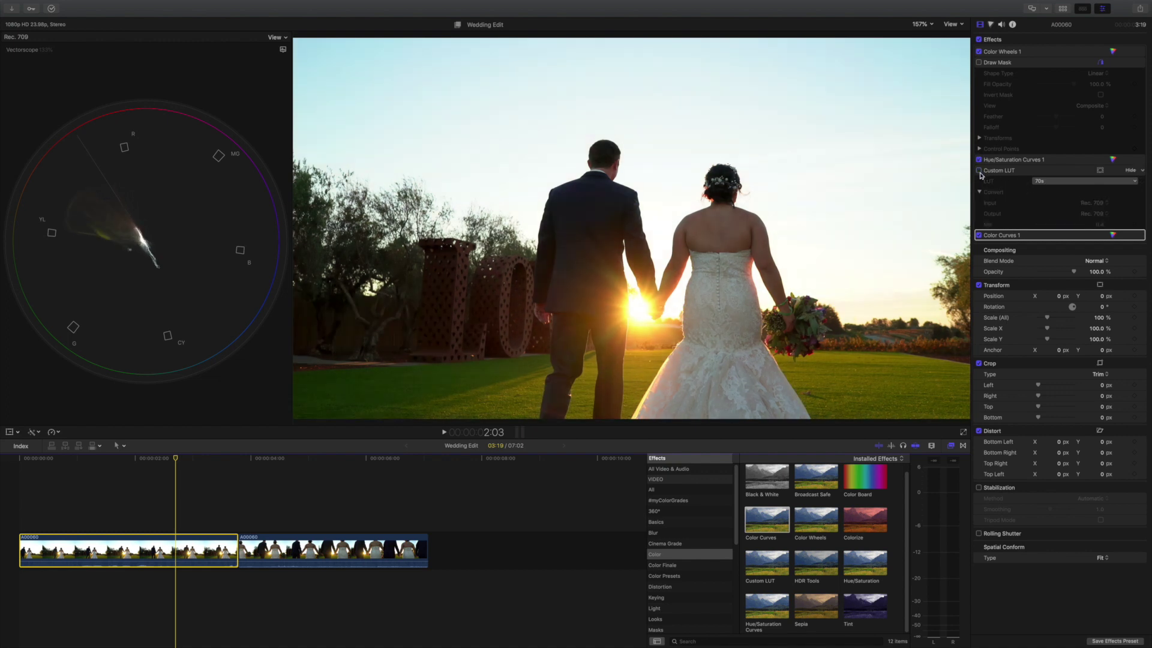
left_click(1113, 235)
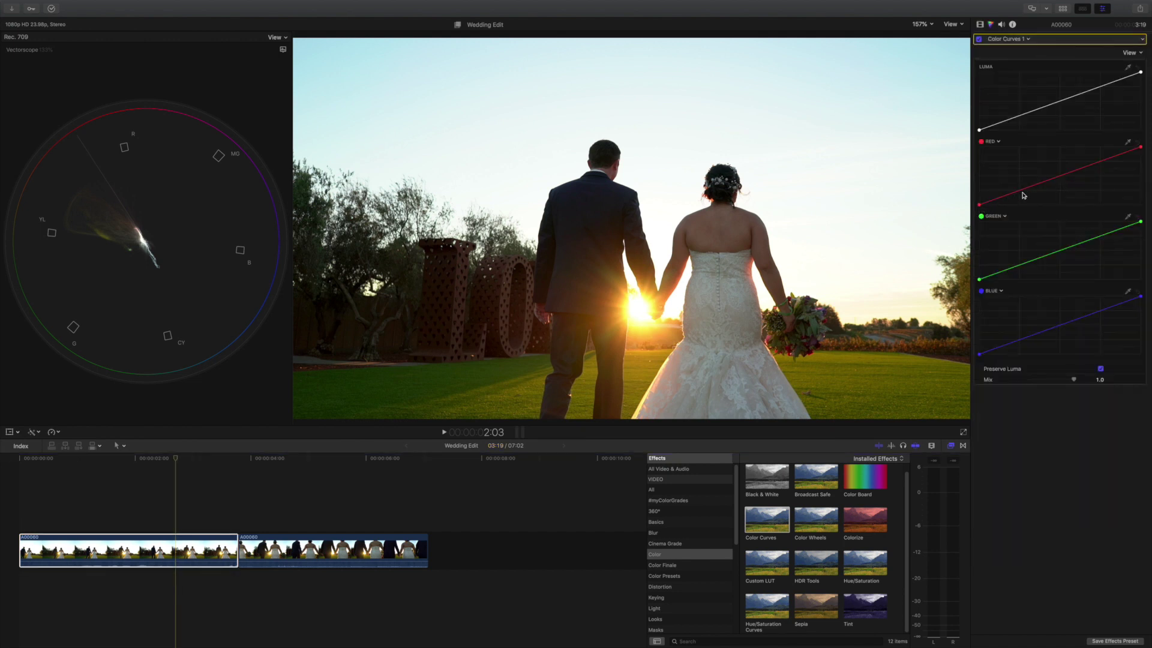
- Add a Red curve point and lift the Red black endpoint slightly
left_click(1021, 190)
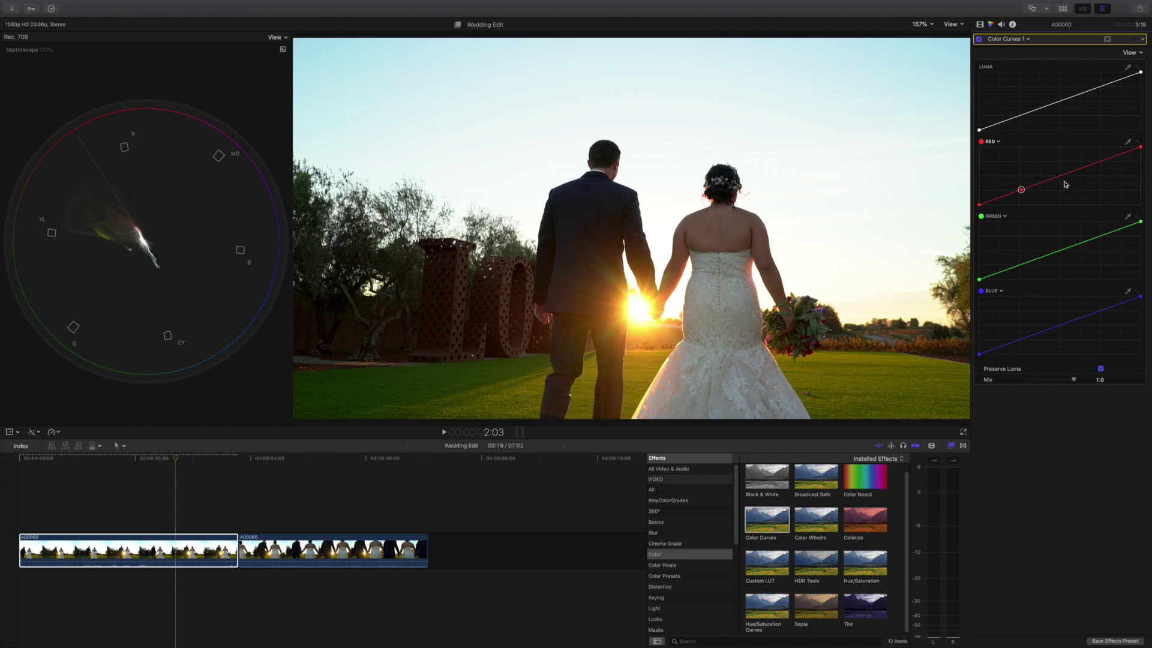
left_click(979, 205)
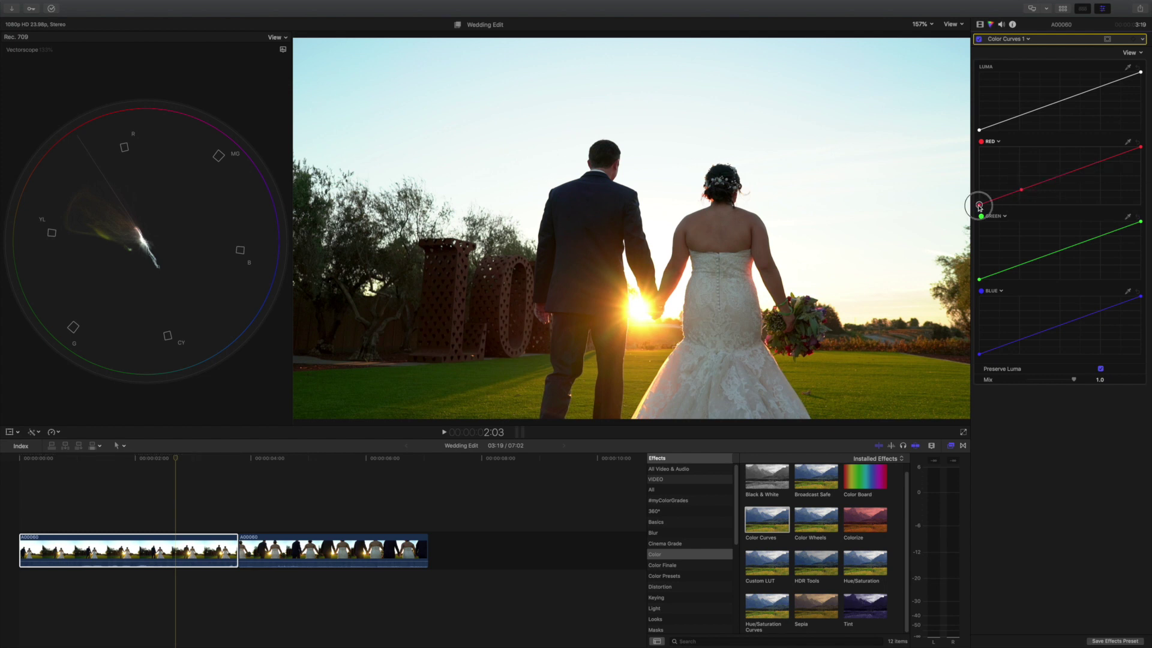
left_click_drag(980, 207, 979, 200)
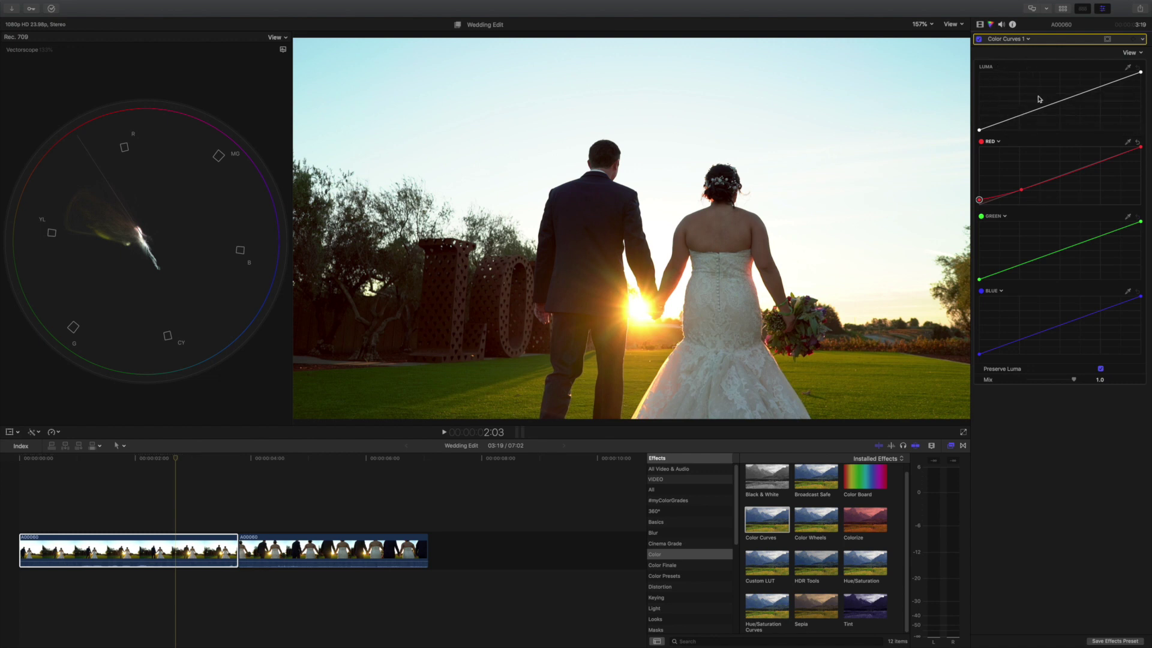
- Add two Luma curve points and raise the Luma black point to fade the shadows
left_click(1020, 115)
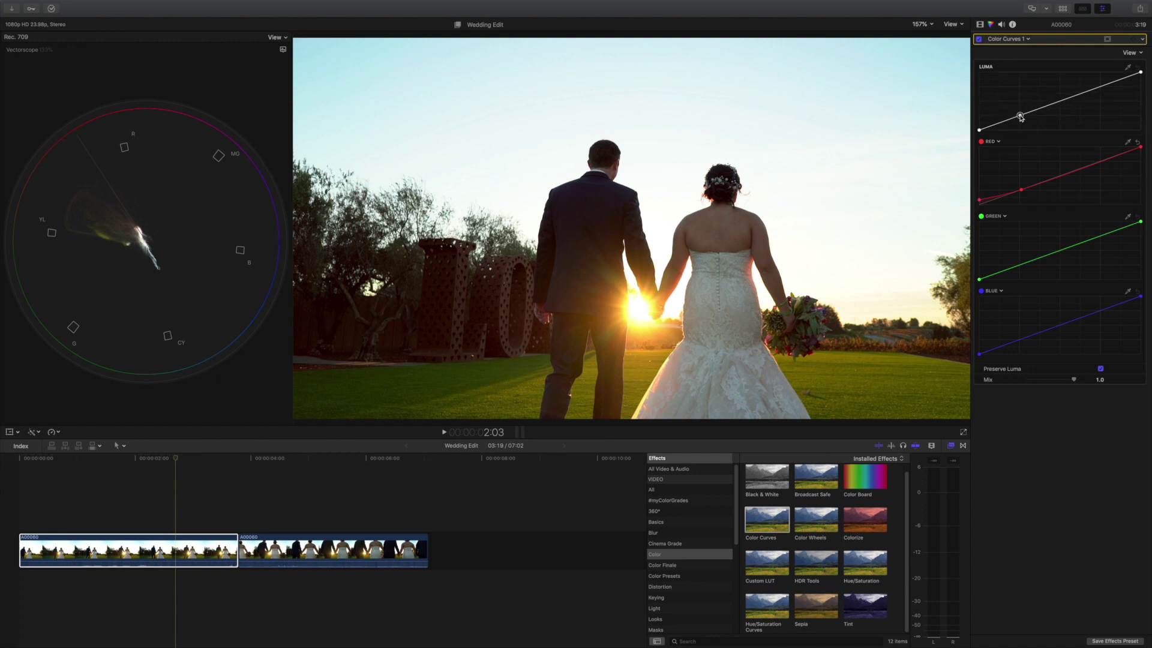
left_click(1060, 100)
left_click_drag(980, 131, 1016, 116)
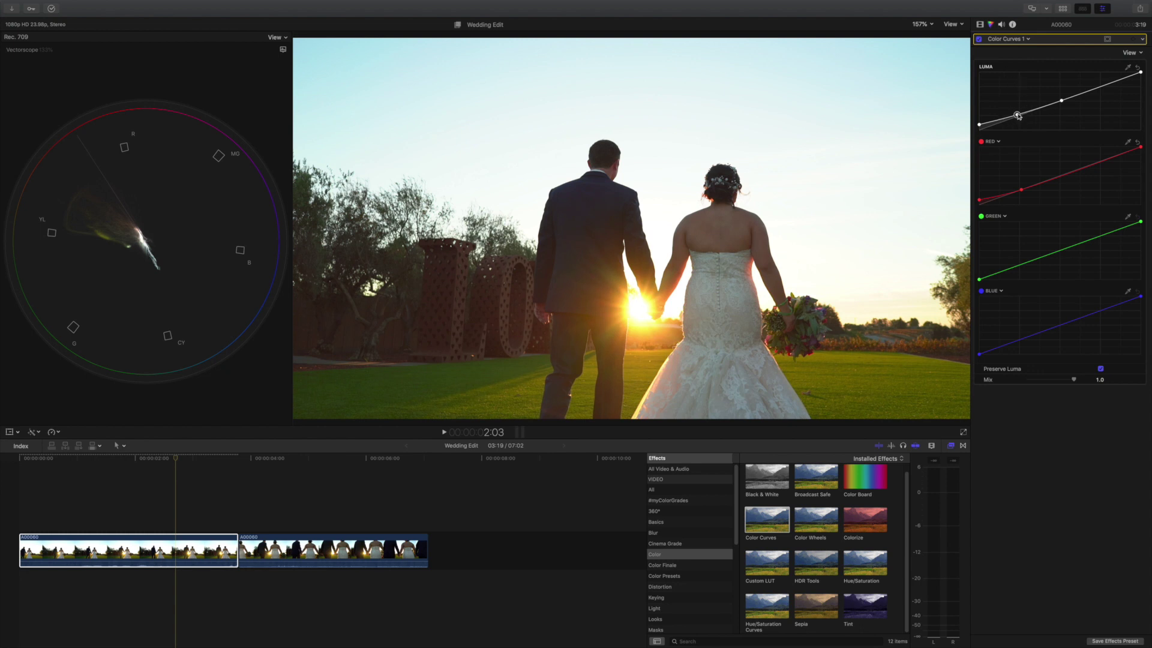
left_click(980, 25)
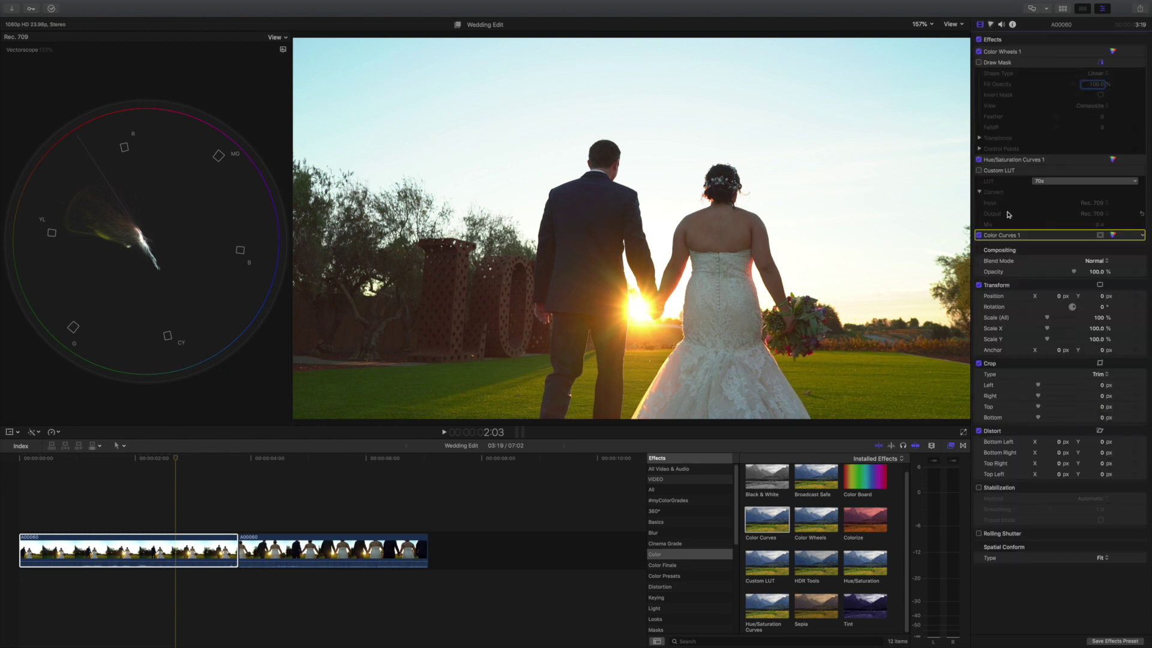
- Compare the look with Color Curves off and the Custom LUT on, then restore curves on, LUT off
left_click(979, 235)
left_click(980, 171)
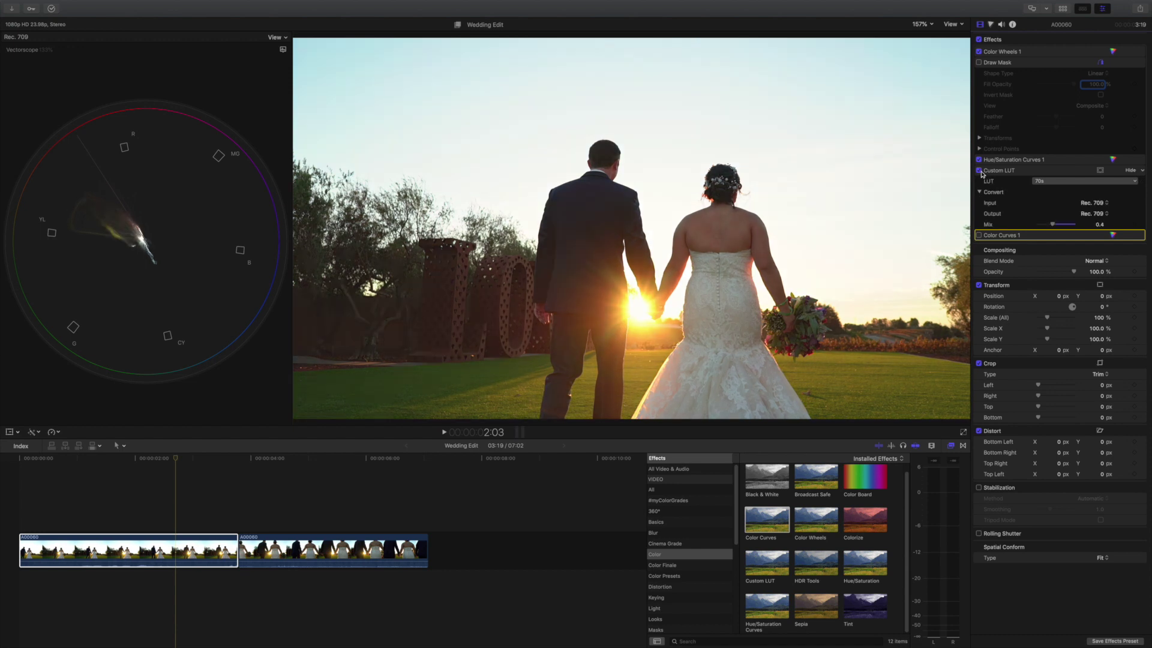
left_click(979, 170)
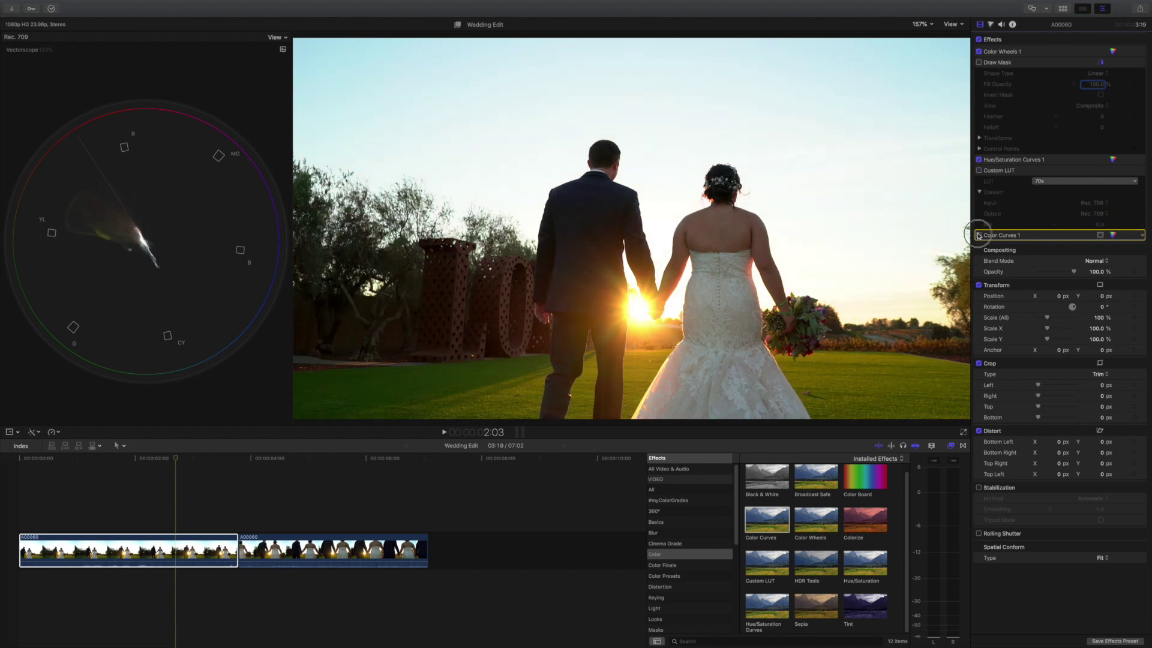
left_click(980, 236)
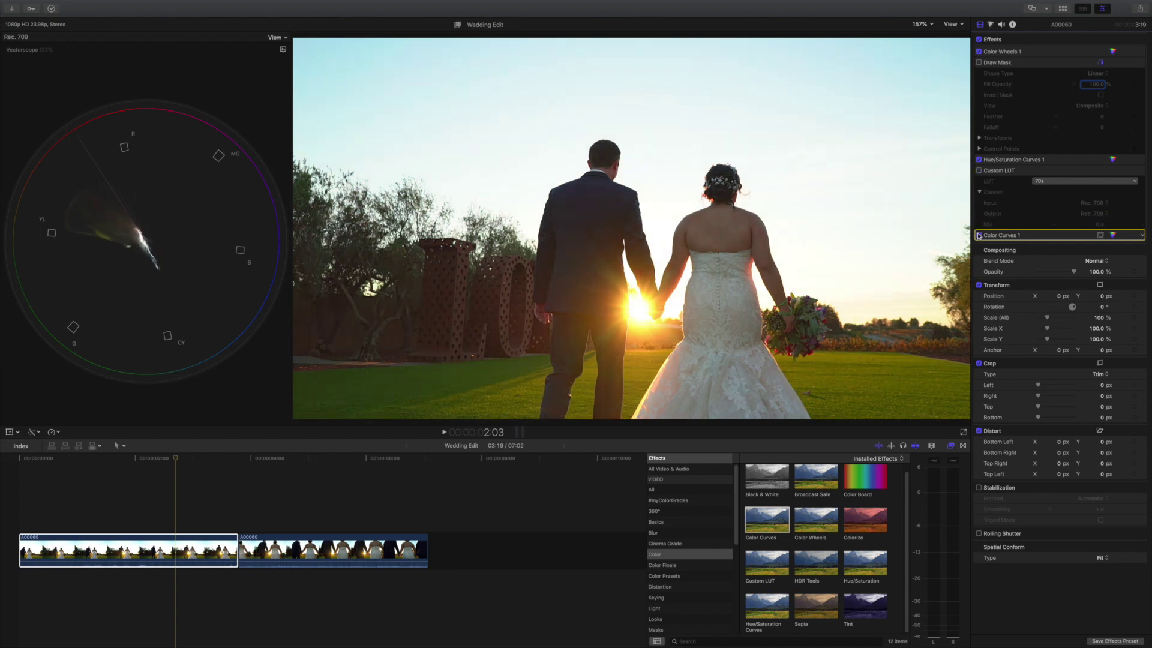
- Nudge the Red curve's mid control point and compare with Color Curves off and on
left_click(1111, 236)
left_click_drag(1022, 189, 1025, 188)
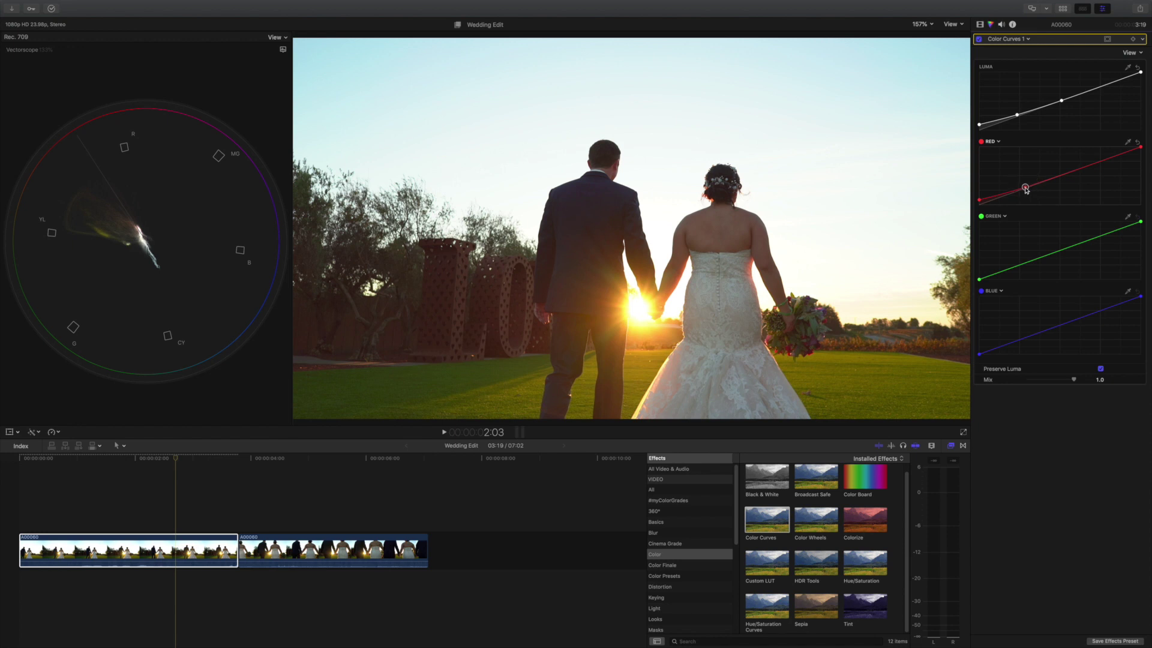
left_click(983, 26)
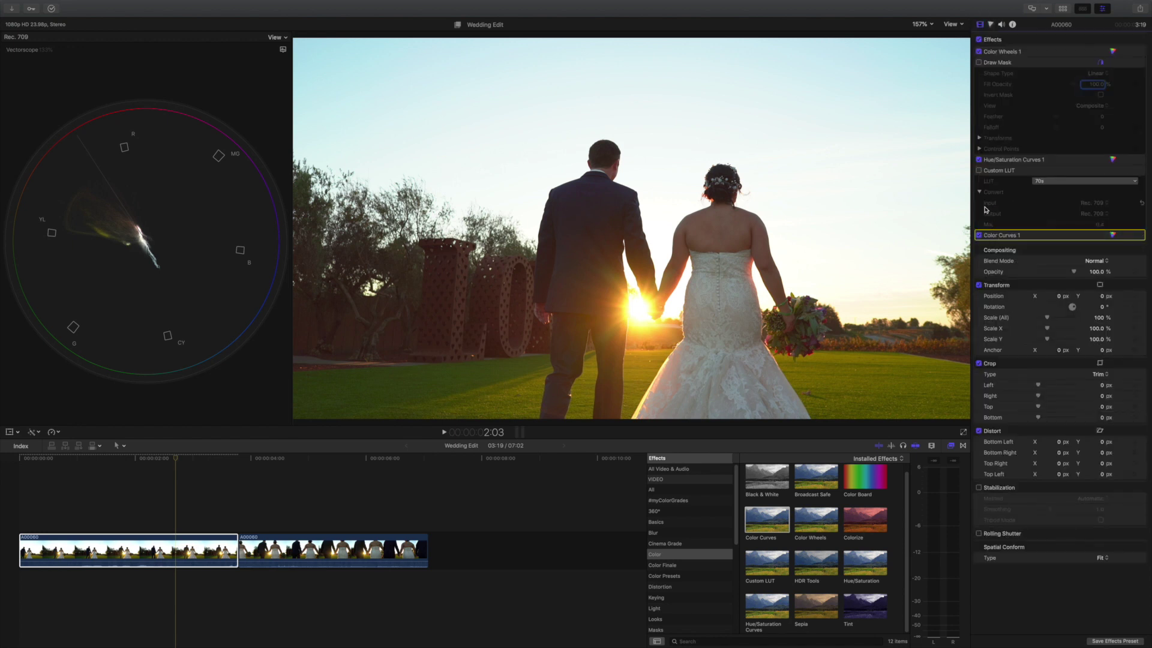
left_click(979, 235)
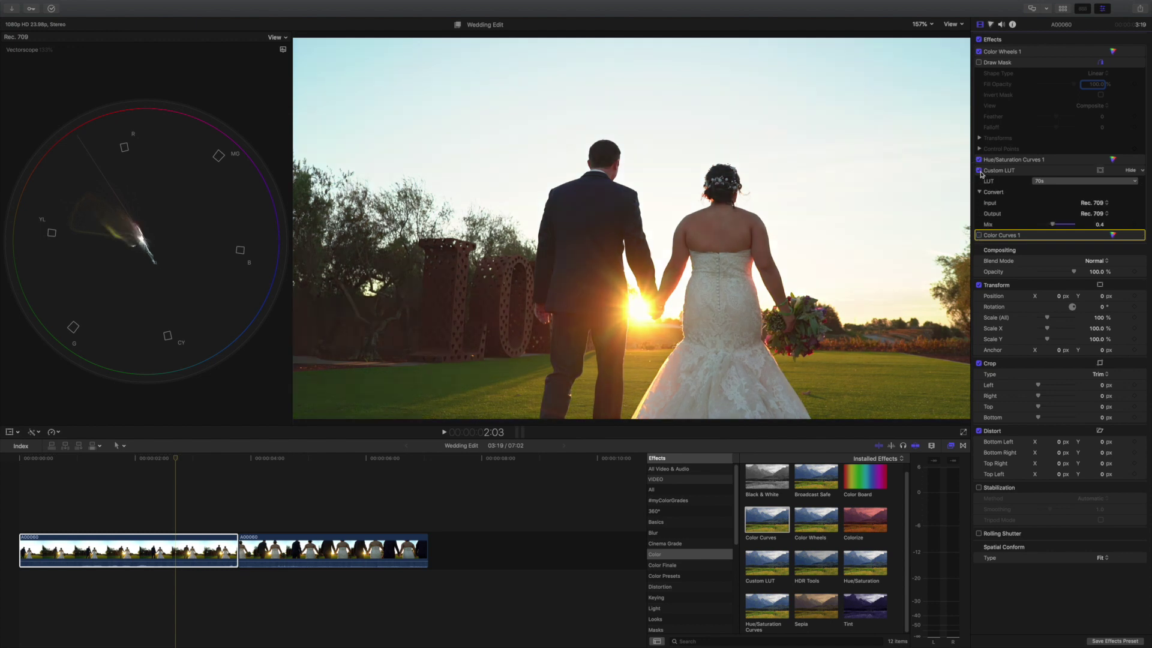
left_click(980, 235)
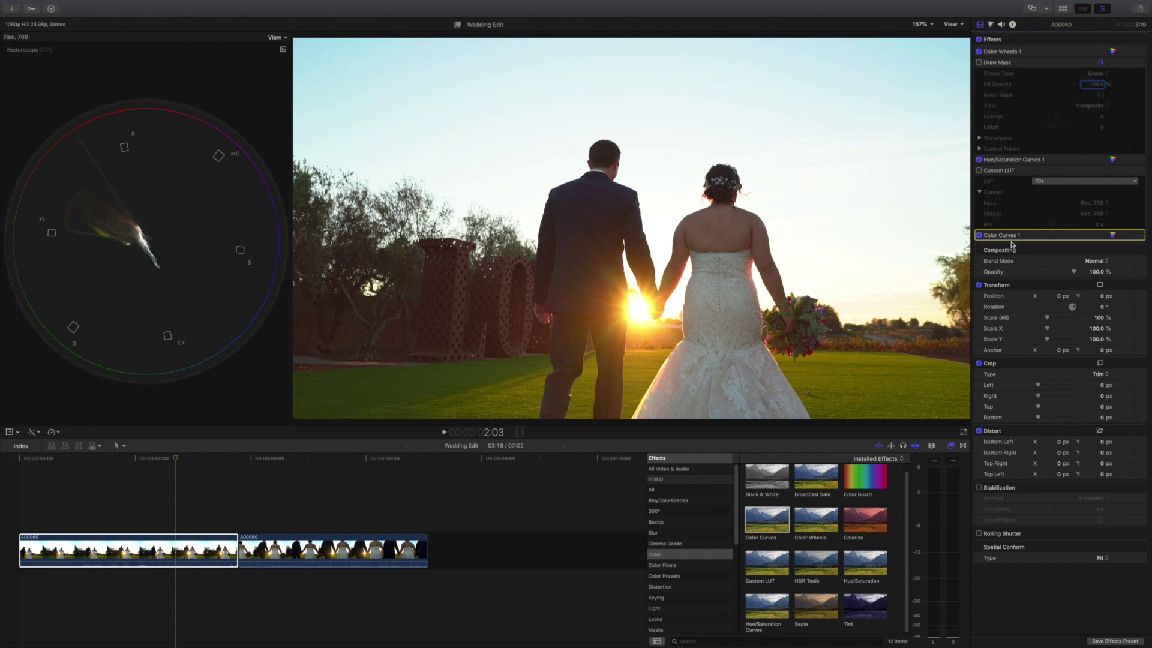
- Switch the first clip's Custom LUT to 80s and enable it
left_click(1054, 181)
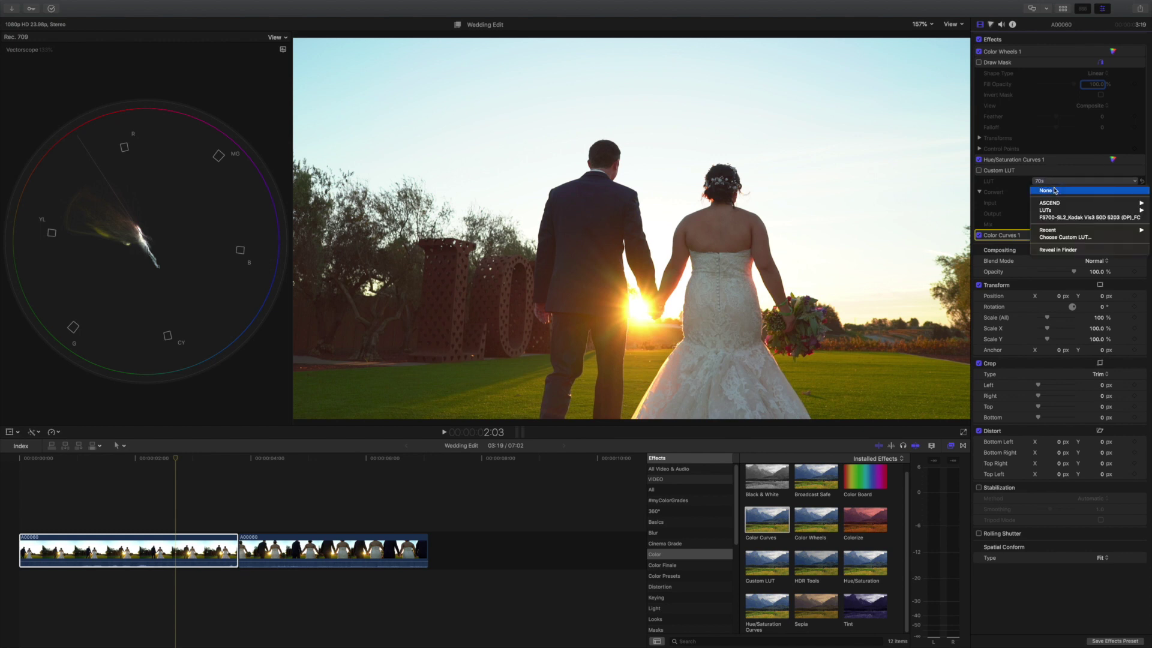
mouse_move(1055, 205)
left_click(998, 217)
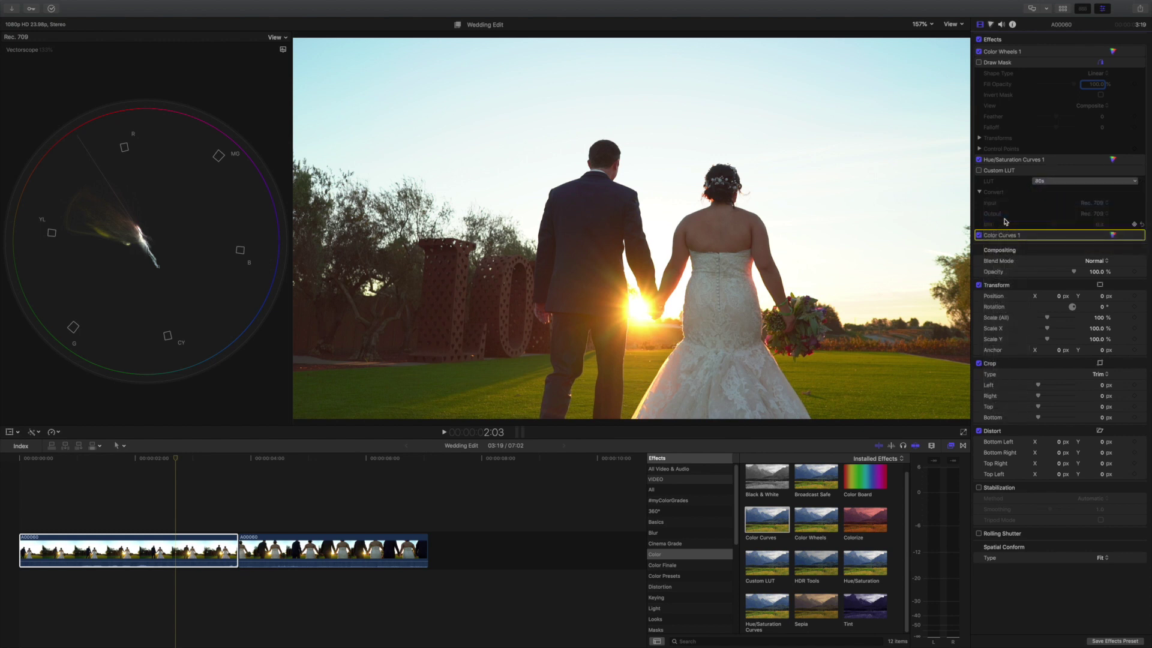
left_click(978, 170)
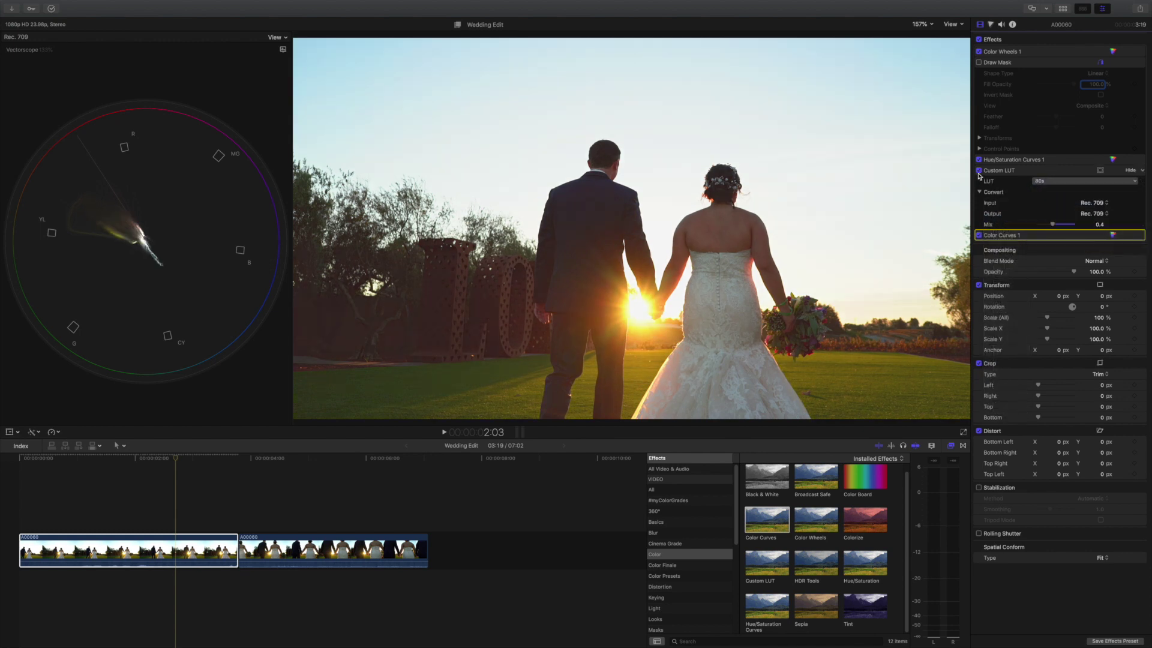
- Compare the first clip with and without the 80s LUT, leaving the LUT on
left_click(979, 235)
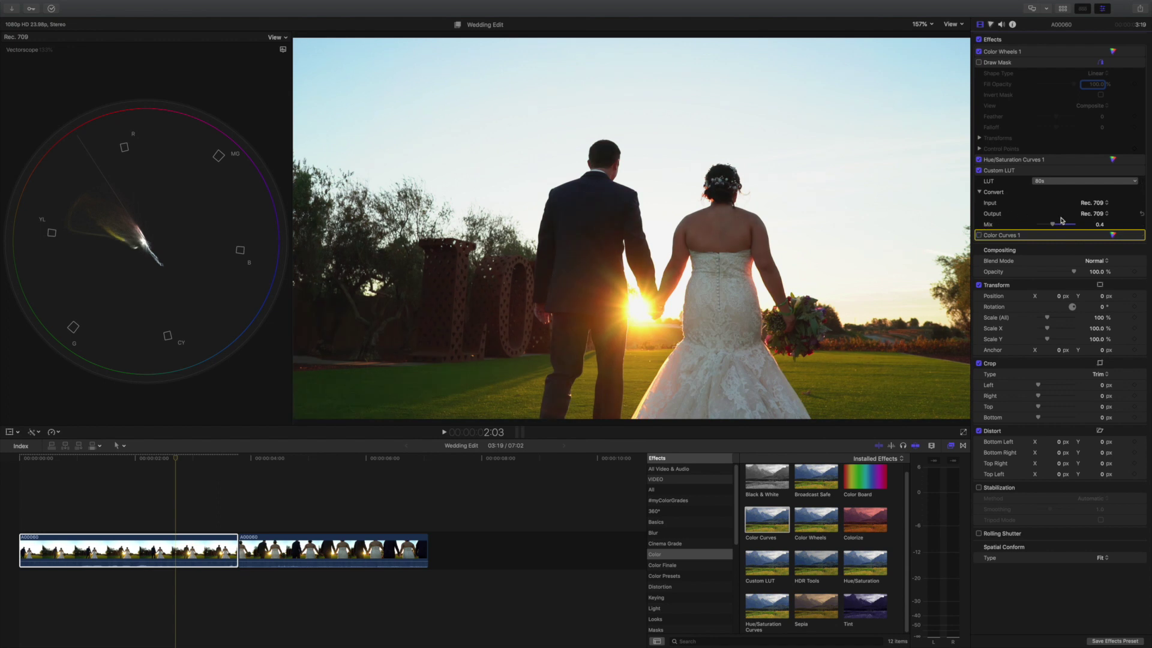
left_click(979, 171)
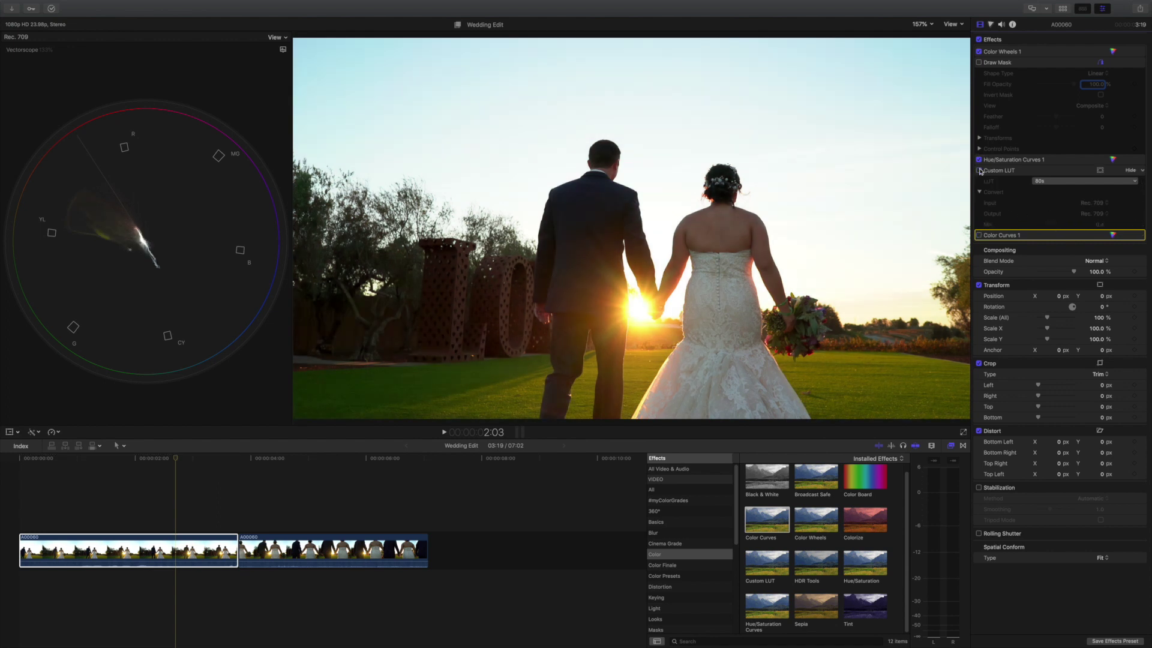
left_click(980, 171)
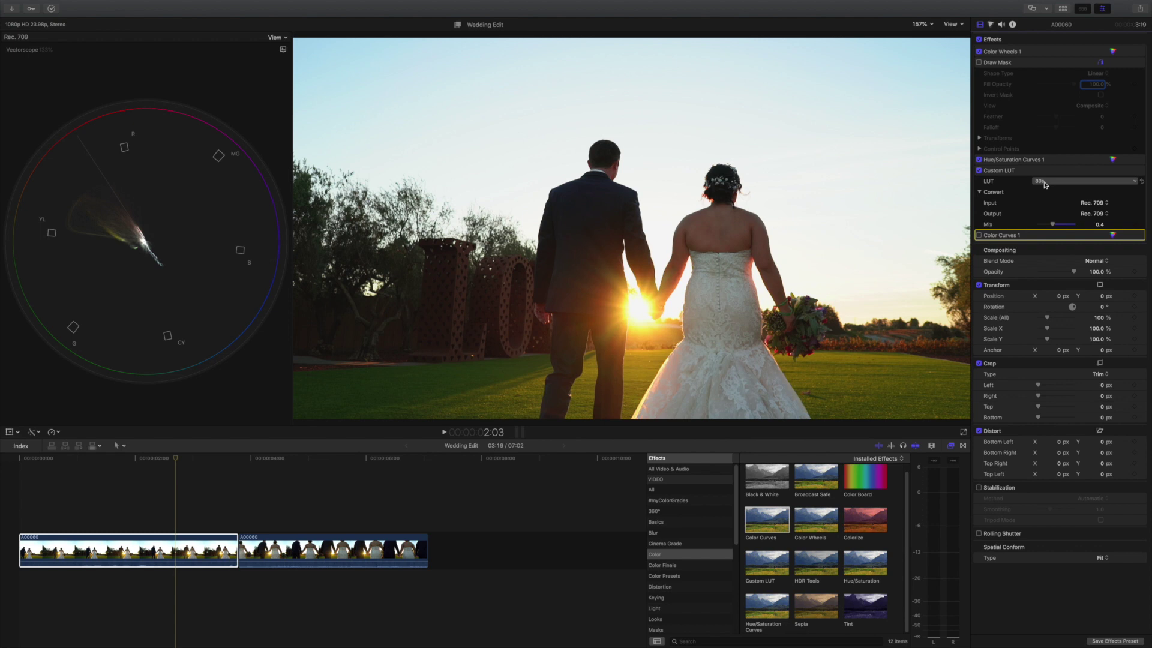
left_click(980, 171)
left_click(979, 171)
left_click_drag(177, 462, 208, 466)
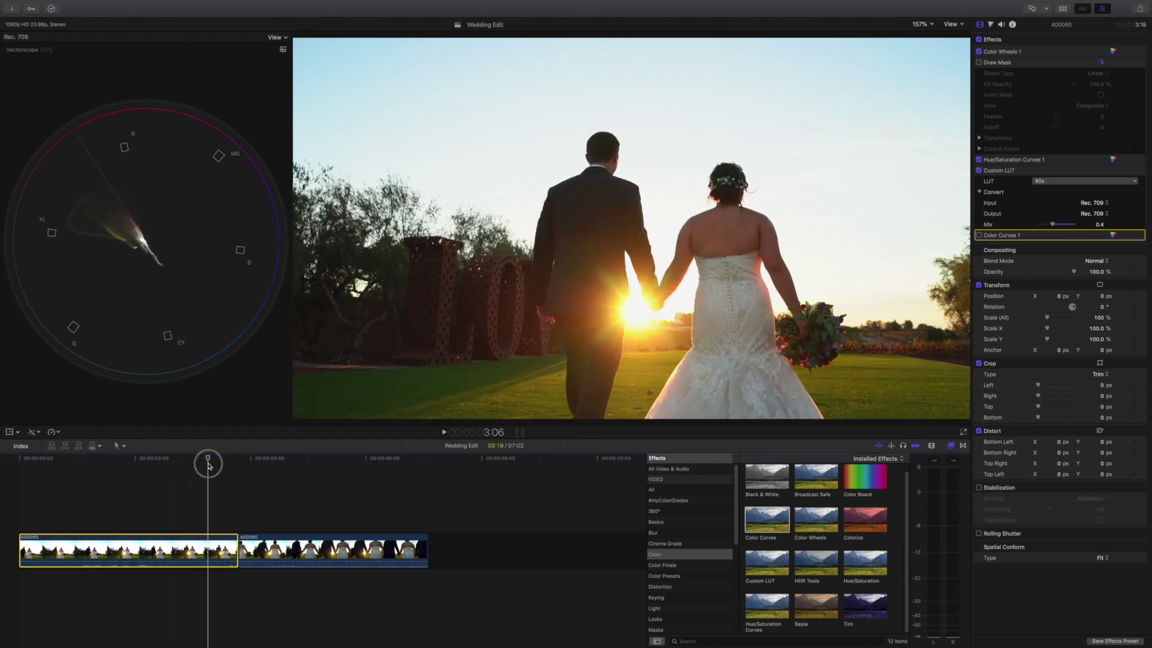
left_click(979, 40)
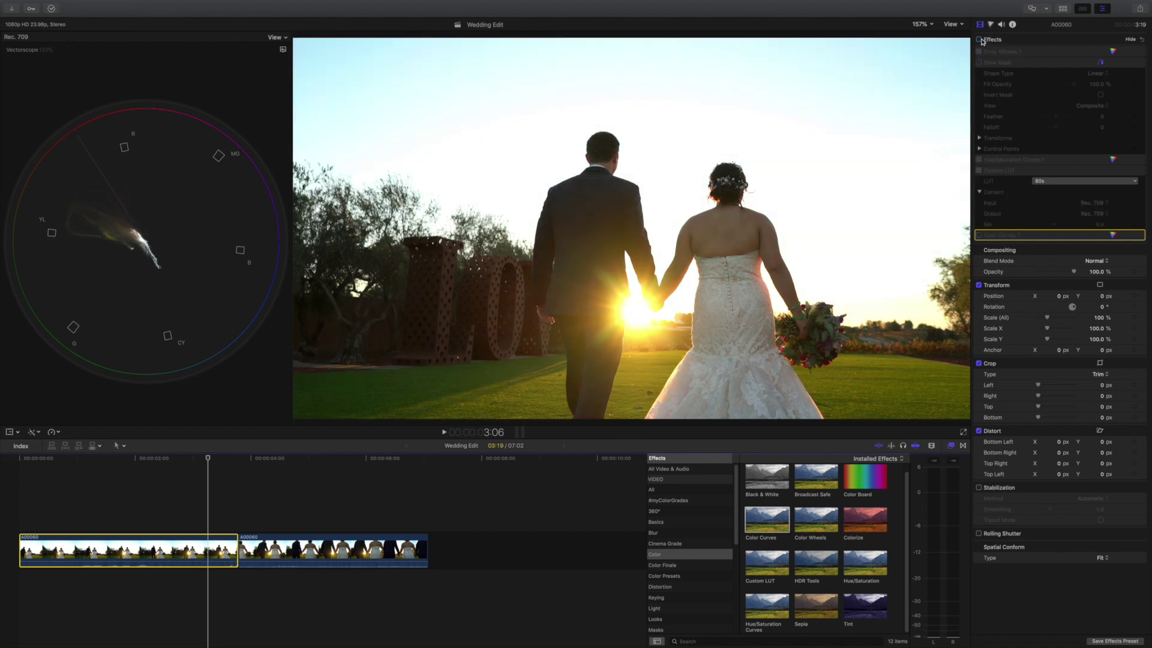
left_click(979, 40)
left_click(979, 39)
left_click(979, 40)
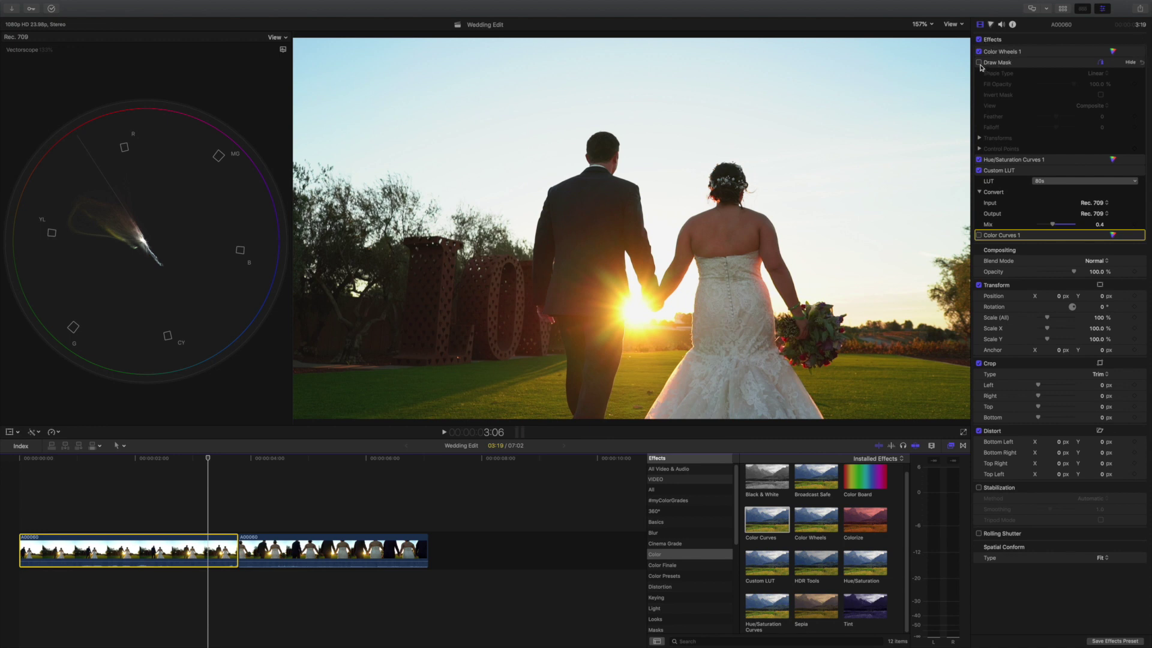
left_click(979, 62)
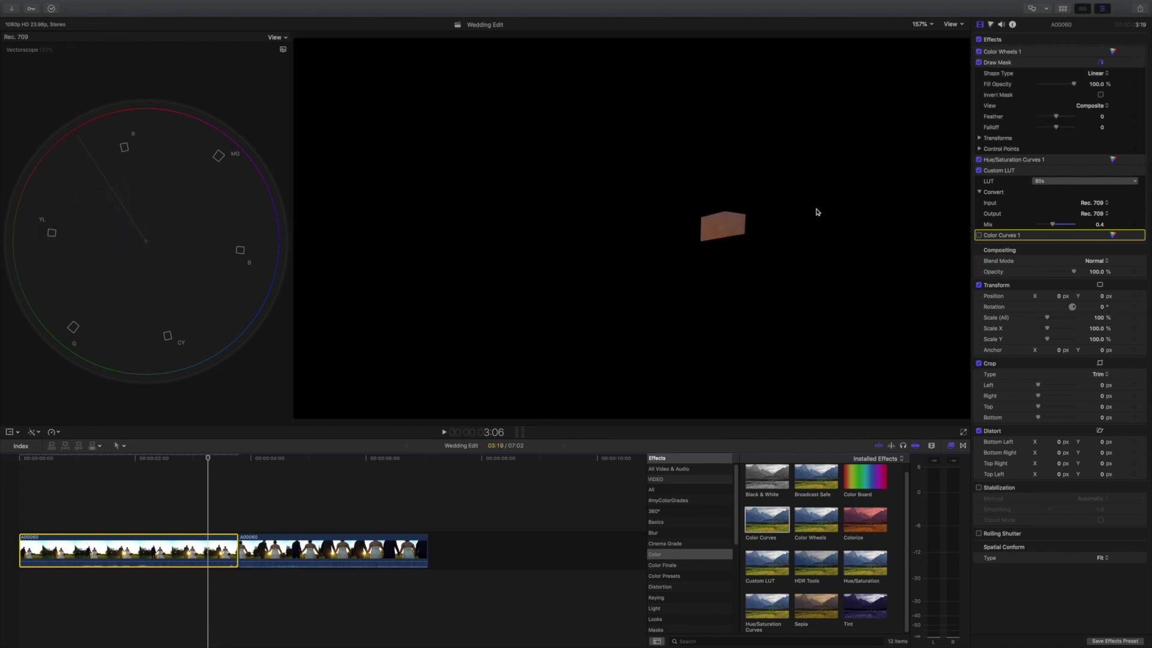
left_click(178, 488)
left_click(979, 62)
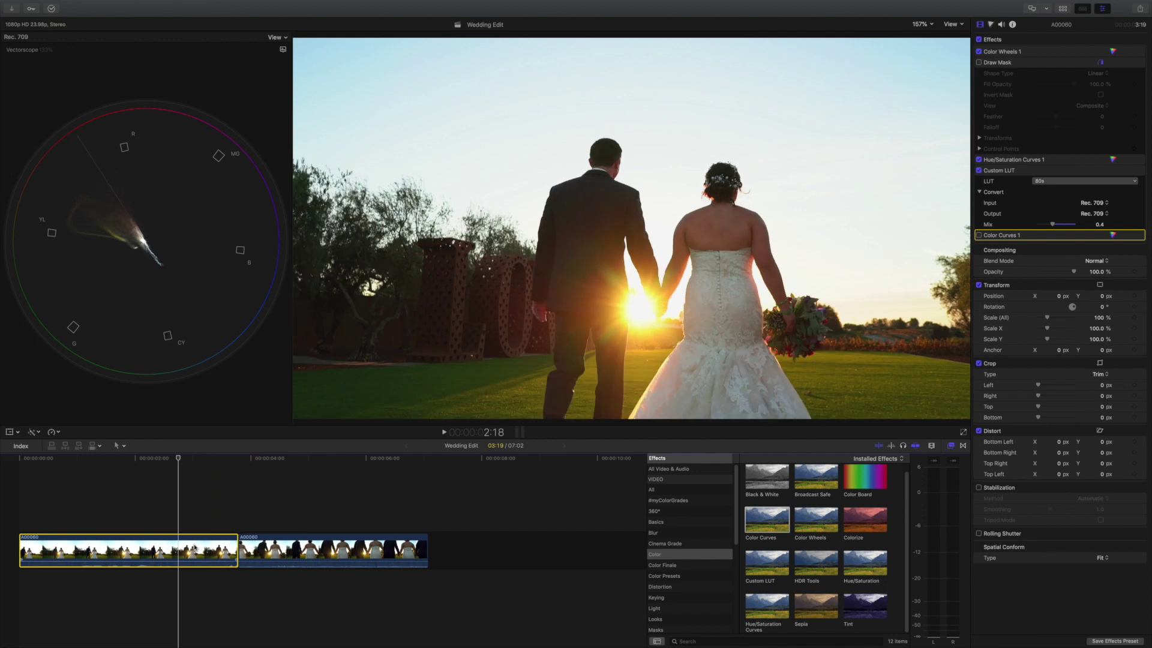
left_click(323, 543)
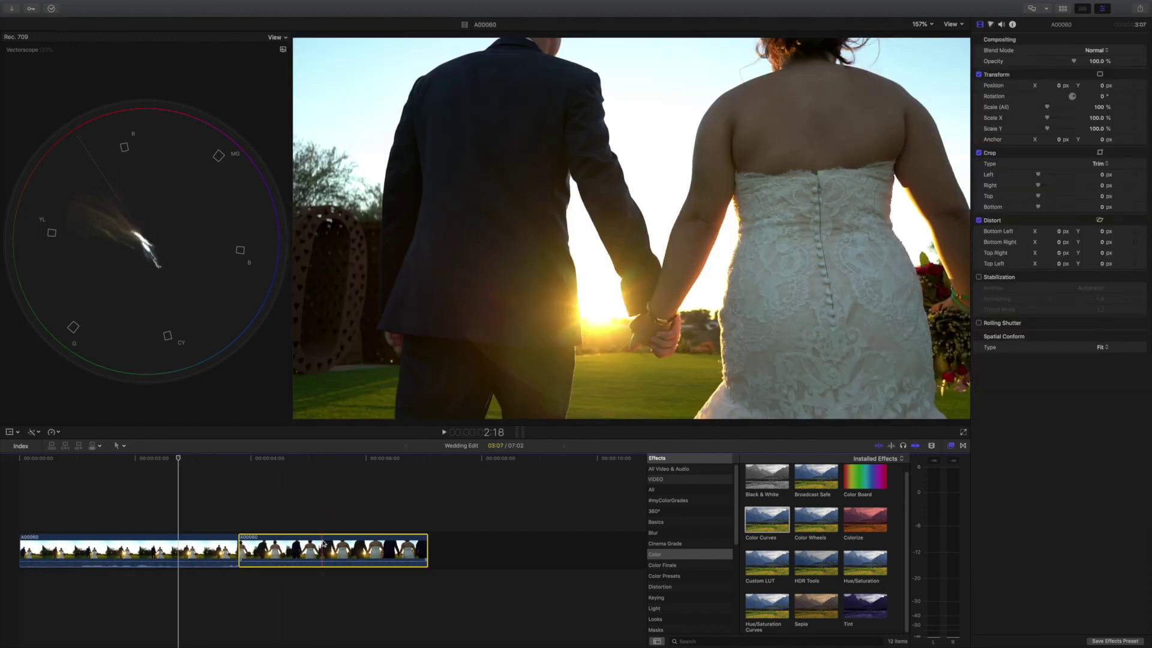
- Paste the first clip's grading effects onto the second clip and preview its frames
key("super+shift+v")
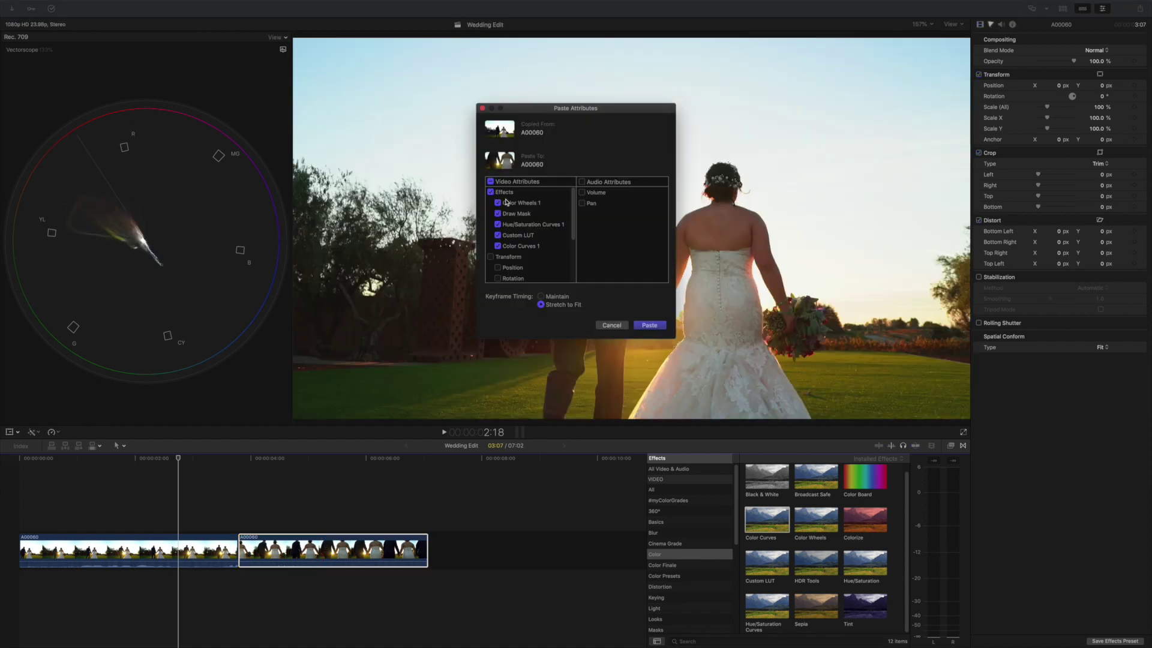
left_click(663, 327)
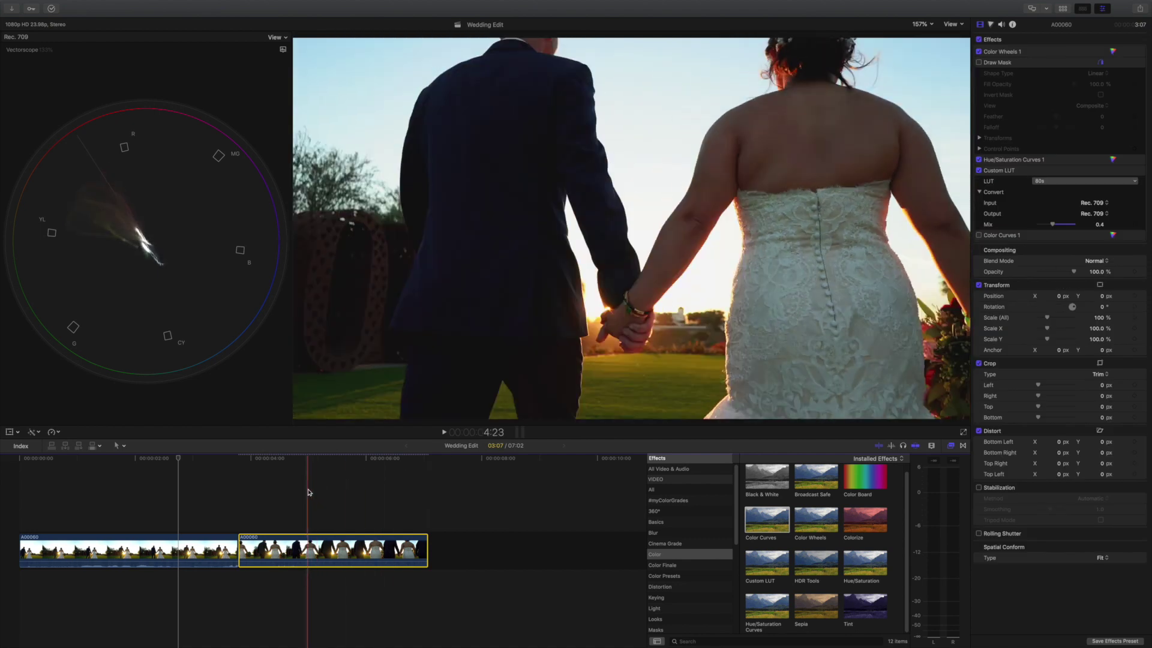
left_click(309, 471)
mouse_move(313, 473)
left_mouse_down()
mouse_move(298, 464)
mouse_move(327, 471)
mouse_move(306, 471)
left_mouse_up()
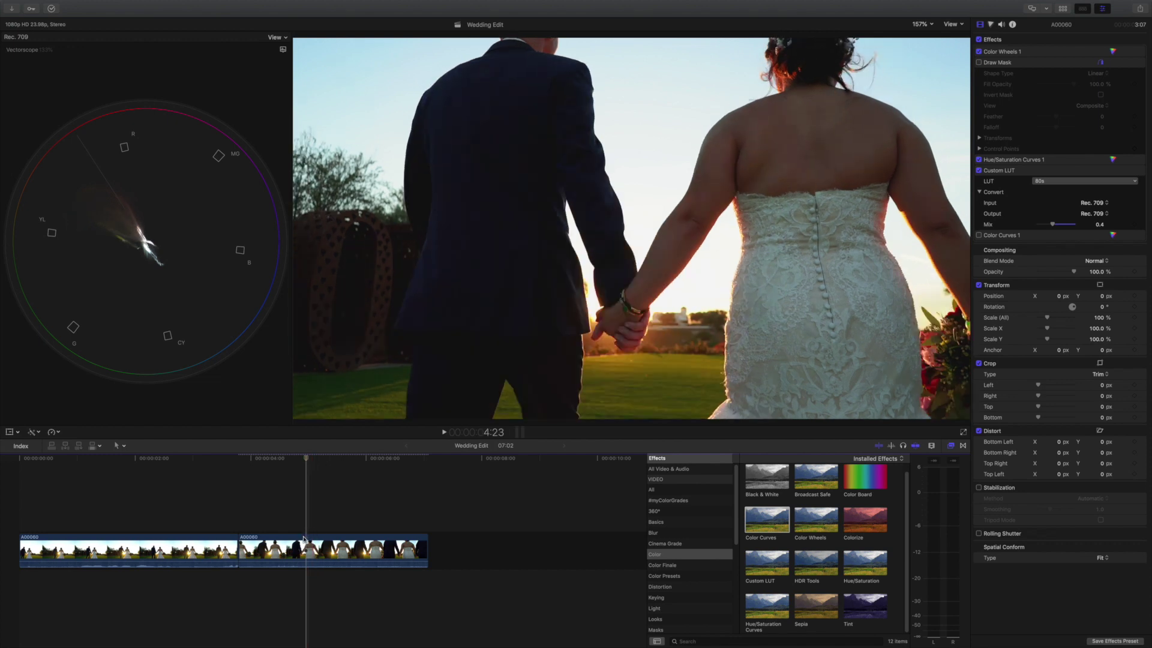
left_click(305, 540)
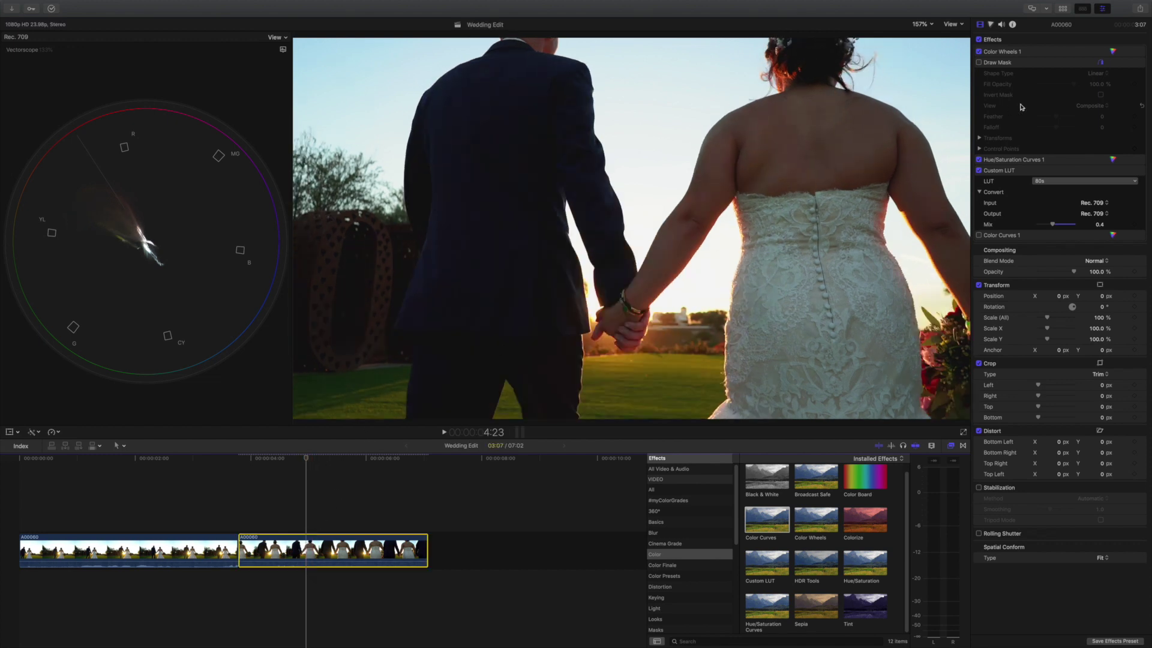
left_click(1113, 52)
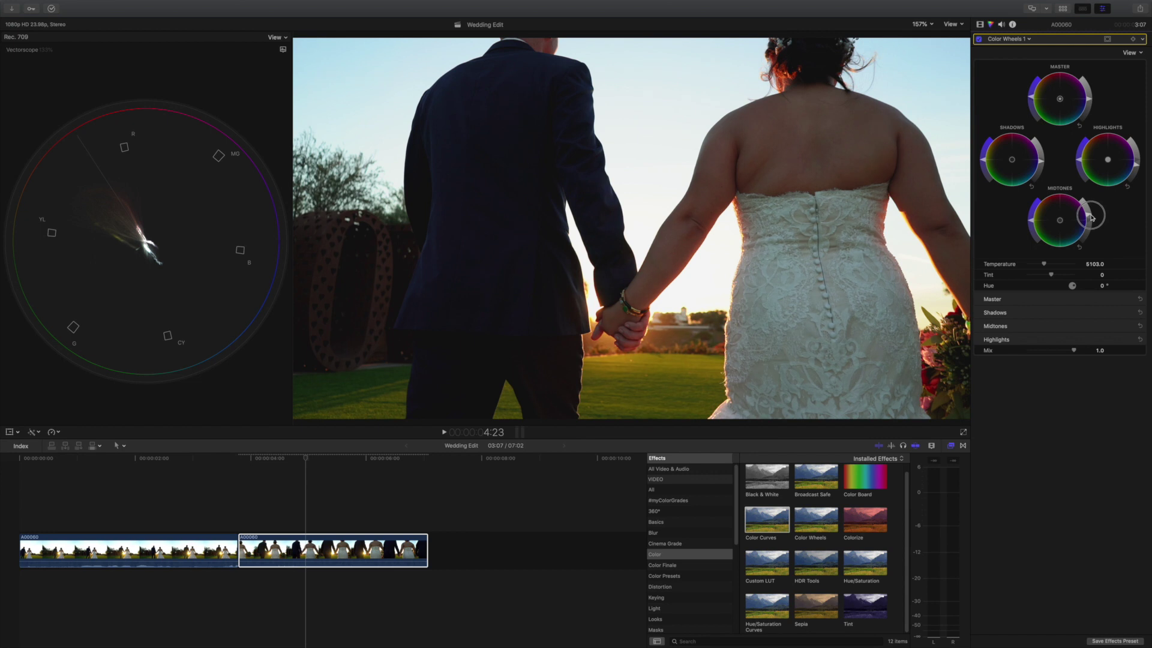
left_click(1092, 217)
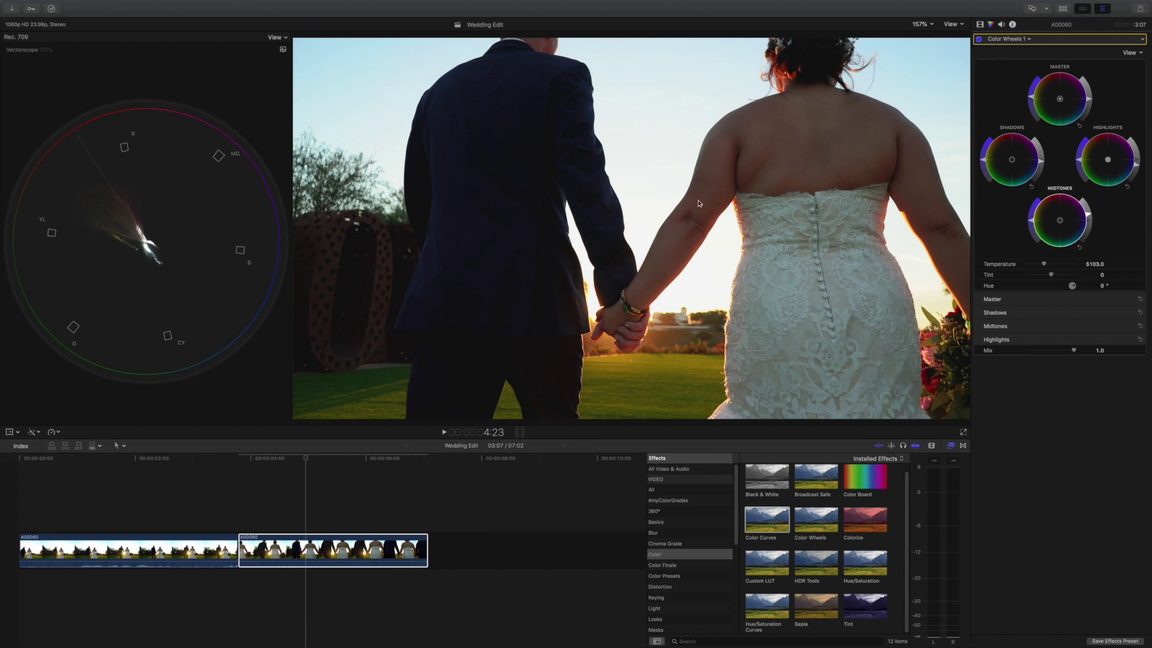
left_click(980, 26)
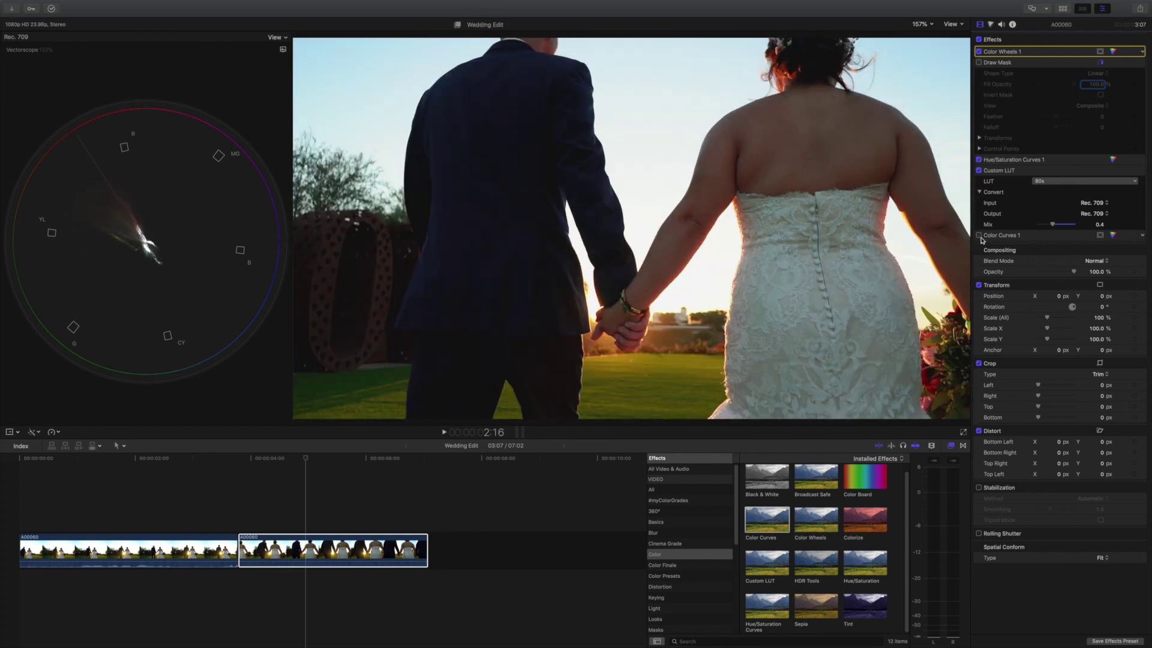
- Enable Color Curves 1 on the second clip and reset its red curve to straight
left_click(980, 236)
left_click(1113, 235)
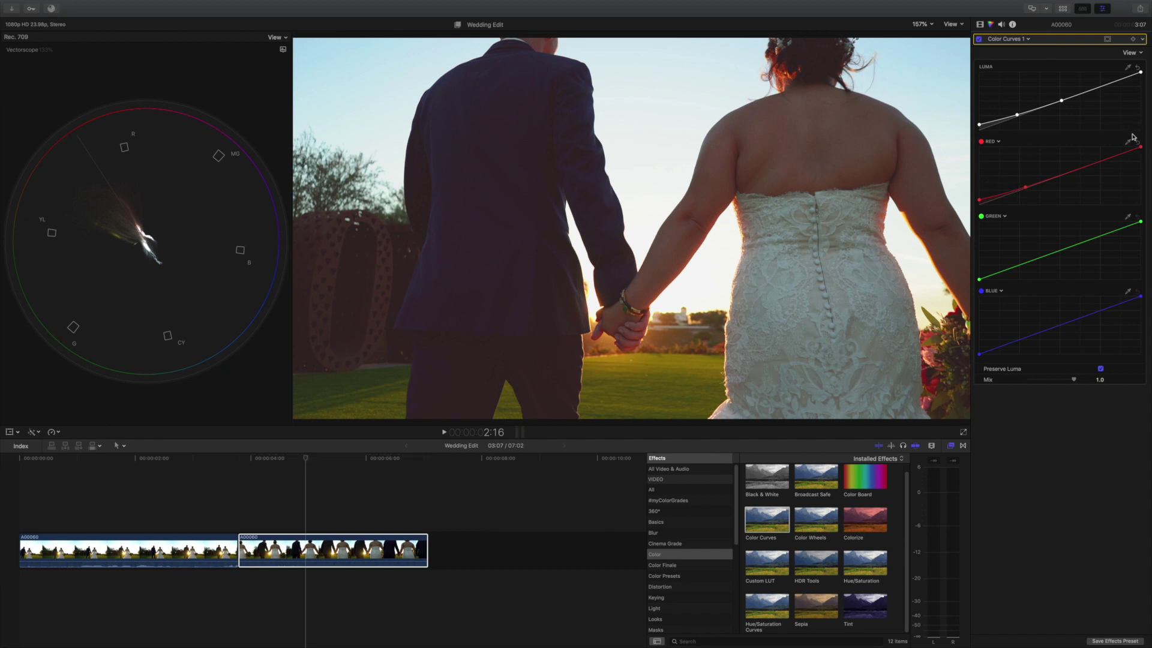
left_click(1138, 143)
- Lower the luma curve's black point slightly
left_click(978, 125)
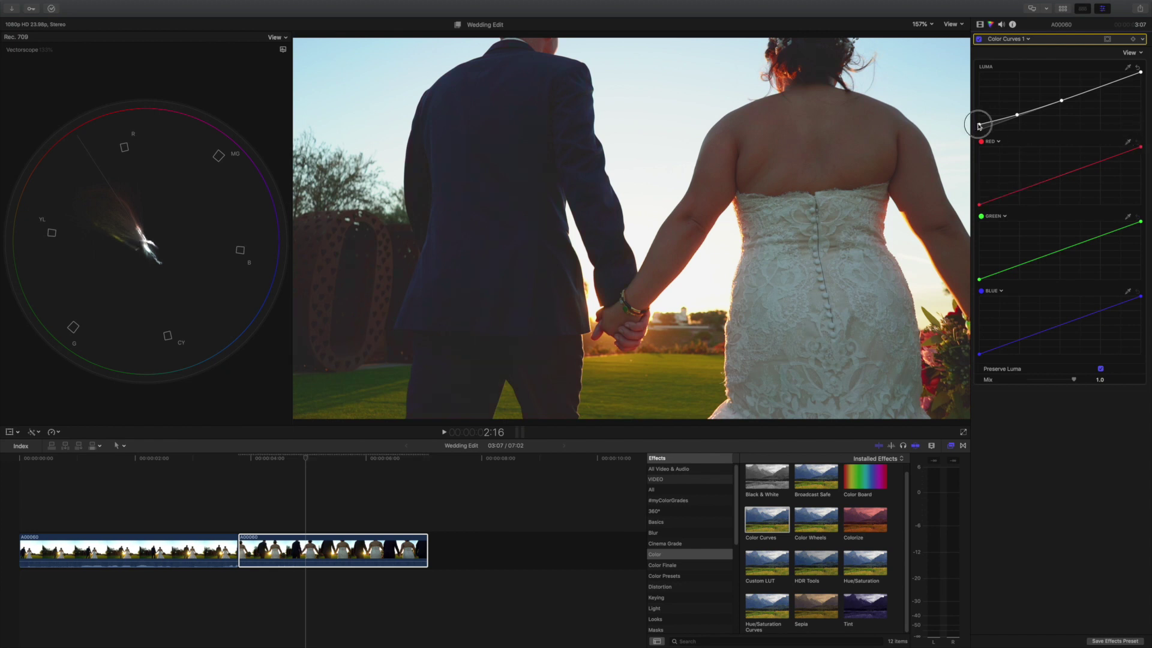
left_click_drag(979, 127, 974, 131)
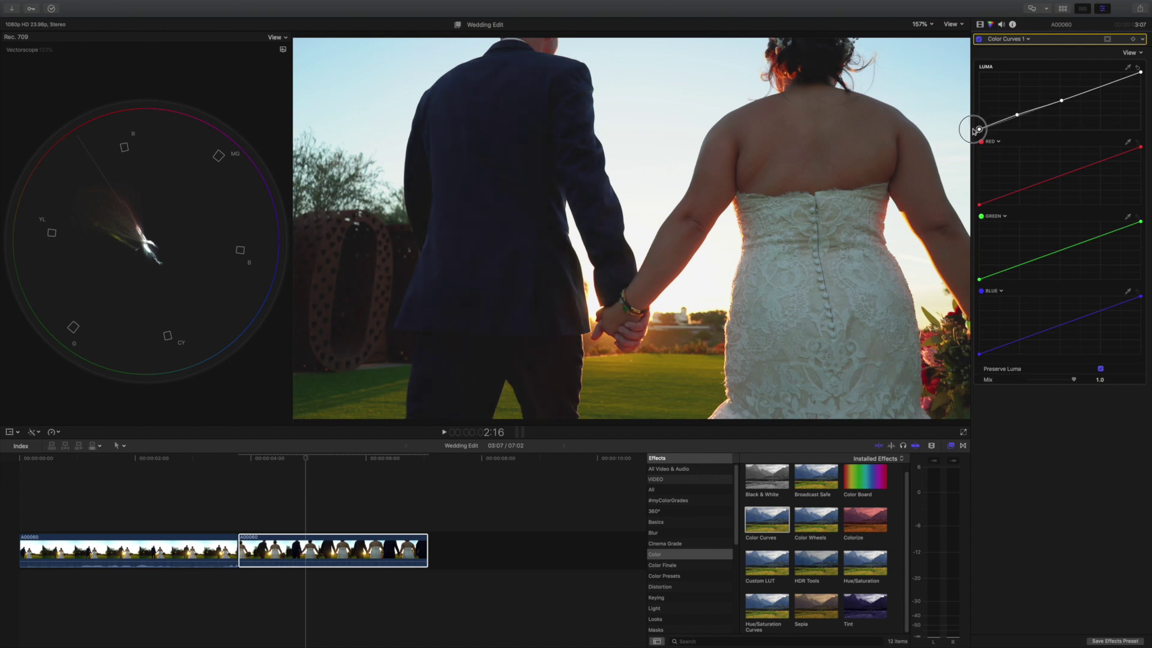
left_click(1016, 116)
left_click(978, 128)
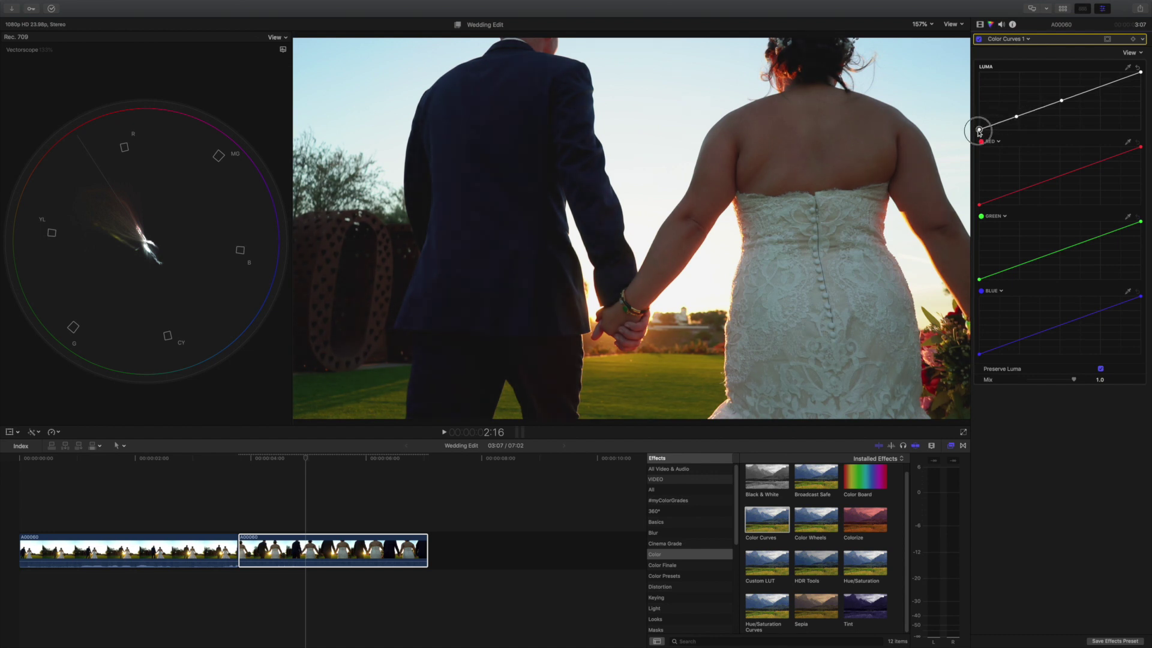
left_click_drag(980, 129, 978, 132)
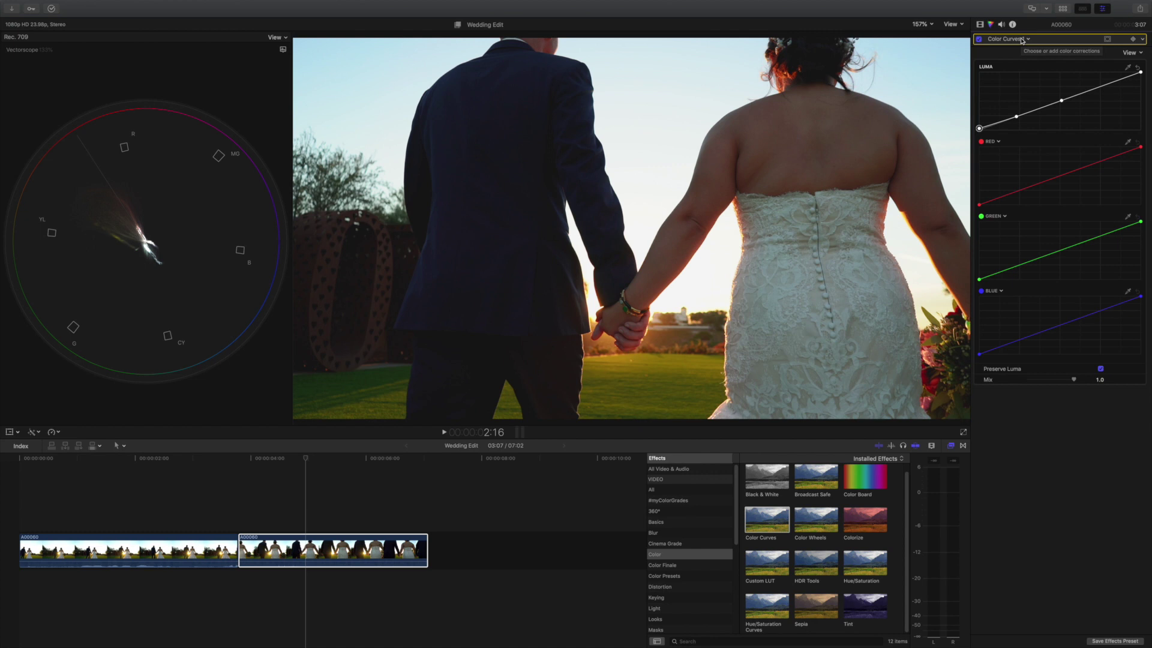
- Back in the effects list, toggle all effects off and on to compare the second clip
left_click(980, 25)
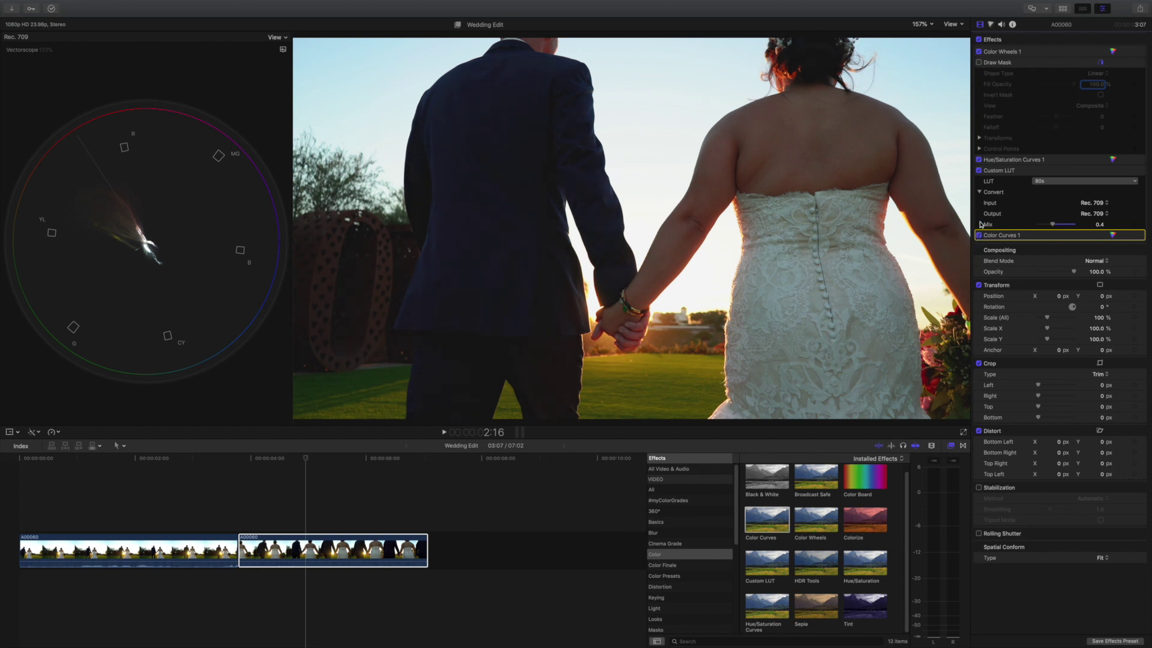
left_click(979, 39)
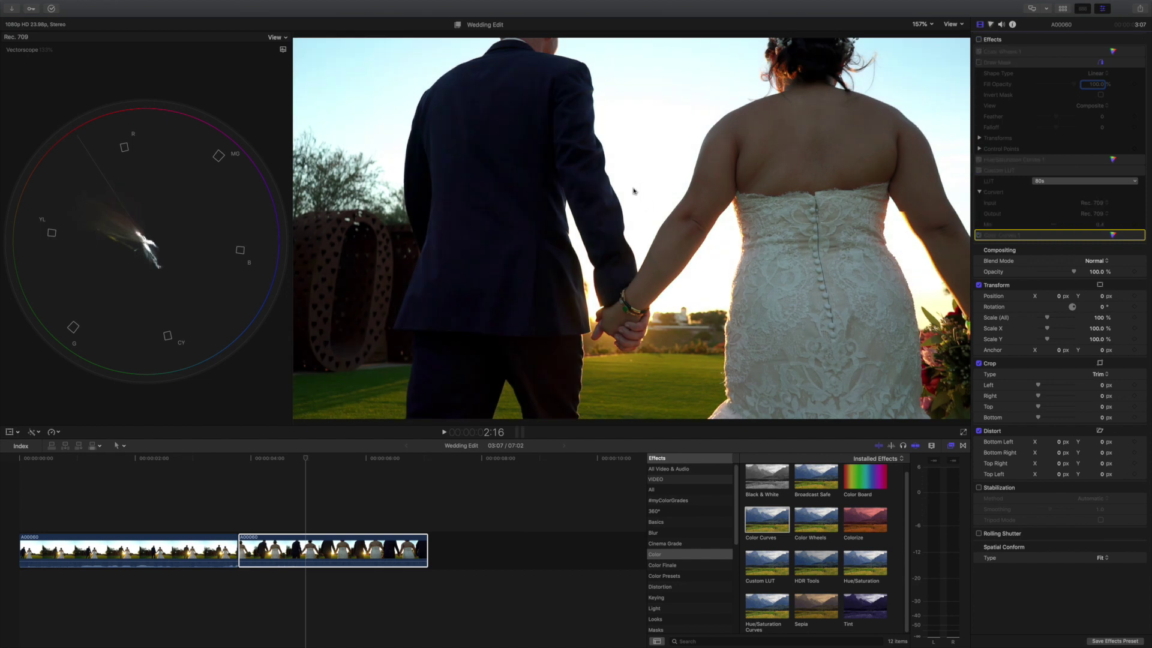
left_click(979, 39)
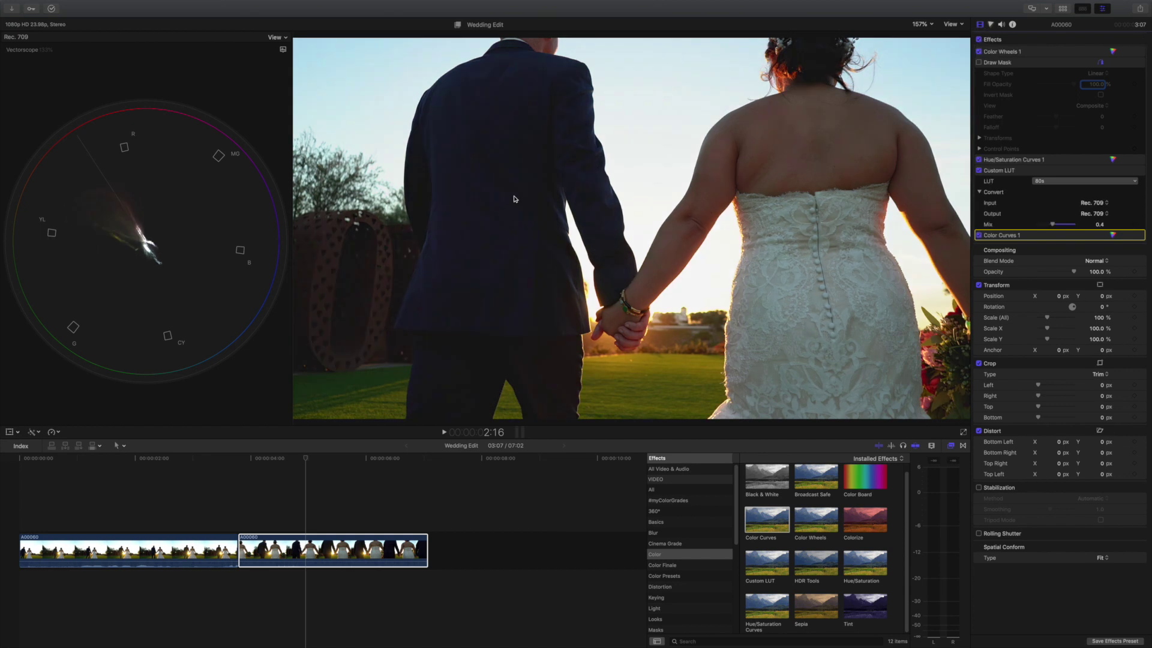